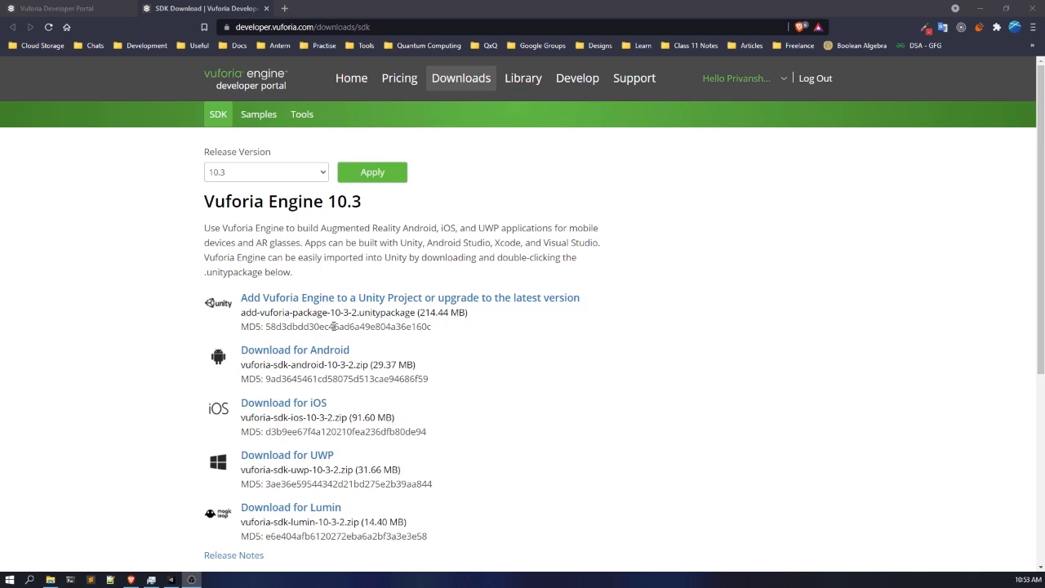
- Examine the release versions offered for Vuforia Engine on the SDK download page
click(402, 245)
scroll(402, 245, down, 2)
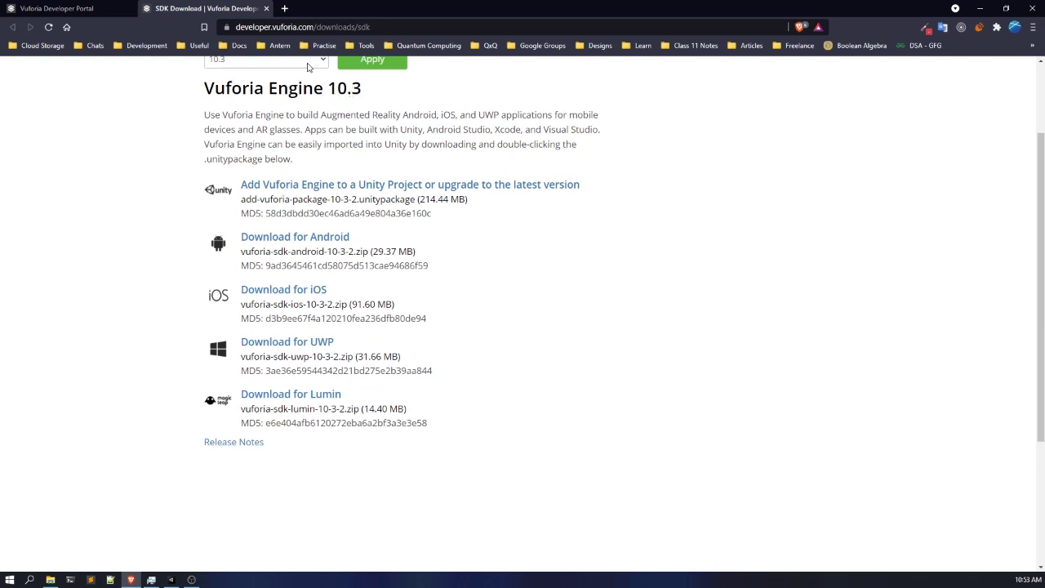
scroll(308, 67, up, 2)
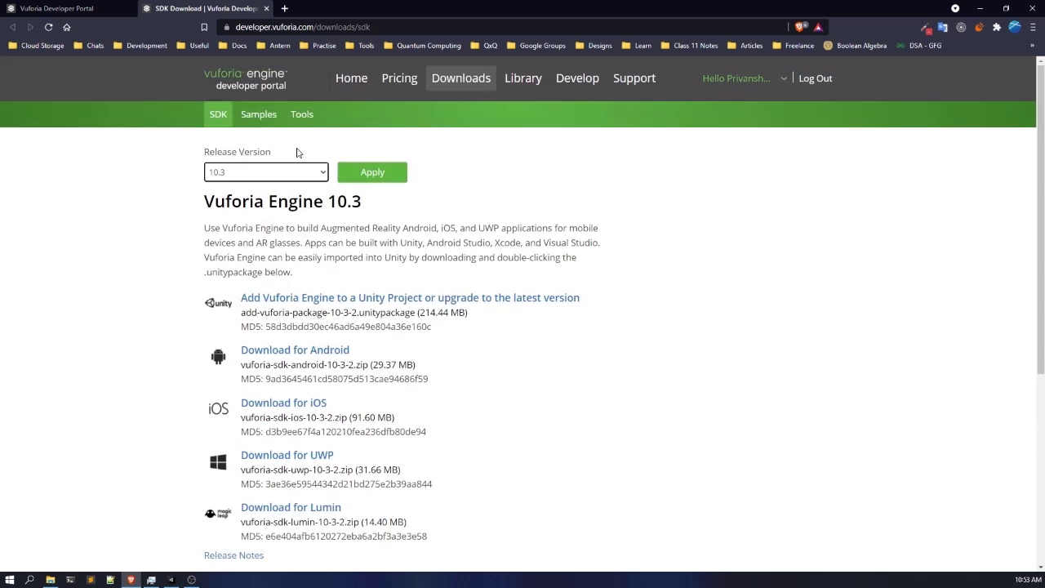
click(295, 171)
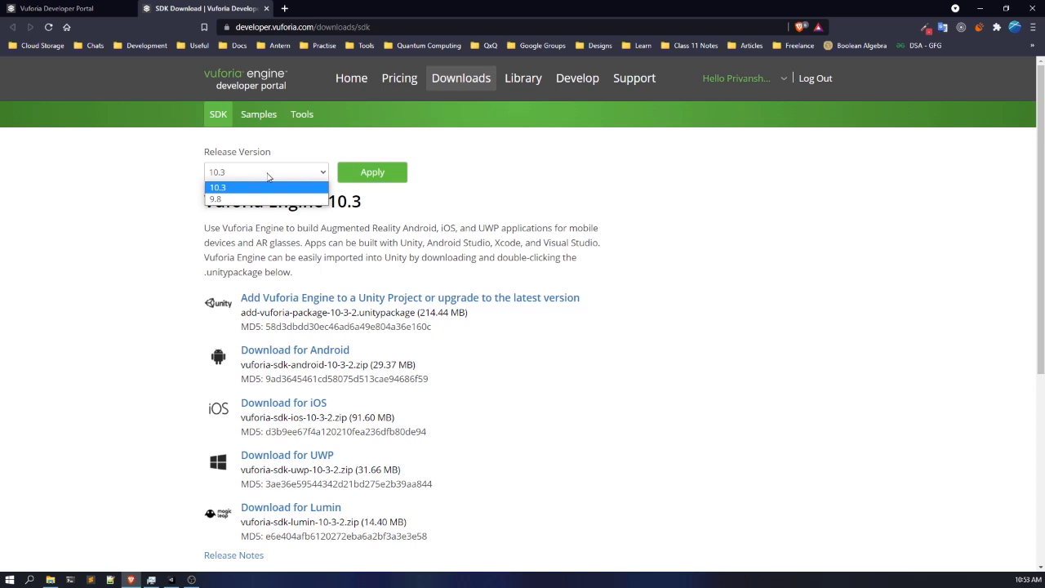
click(267, 177)
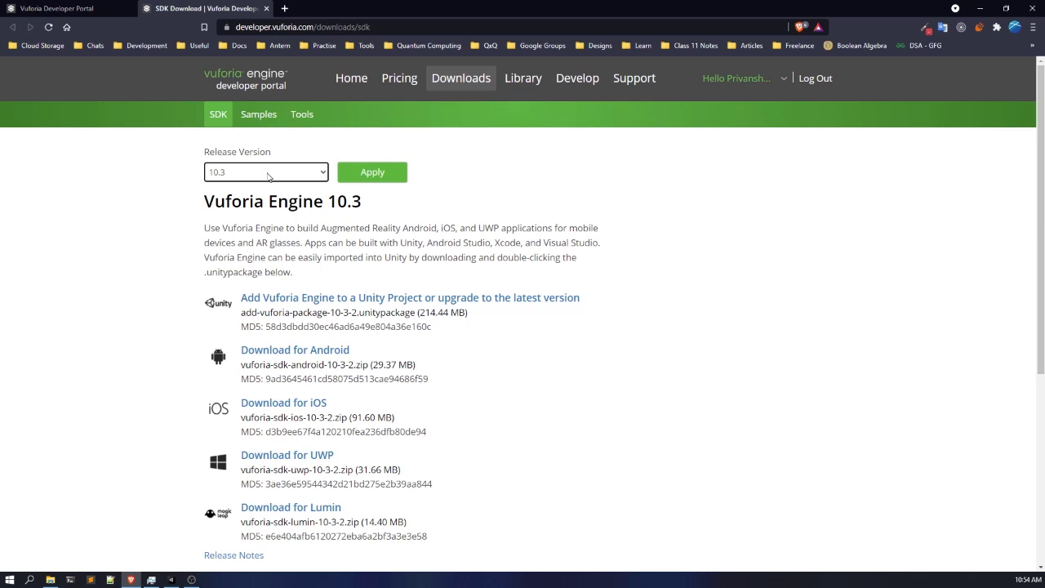
- Review the software license shown for the Unity package download and decline it
scroll(288, 233, down, 1)
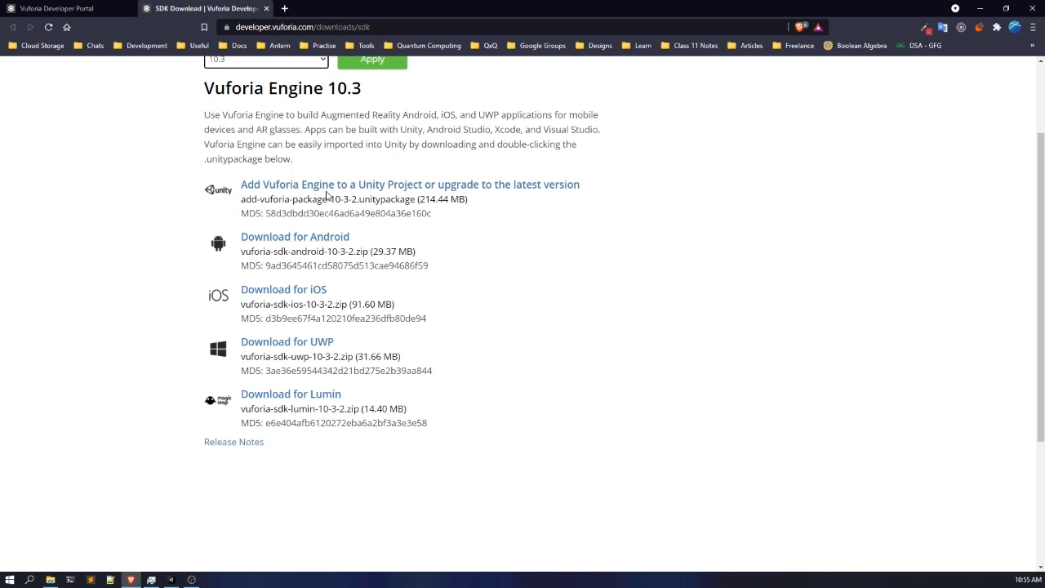
click(505, 186)
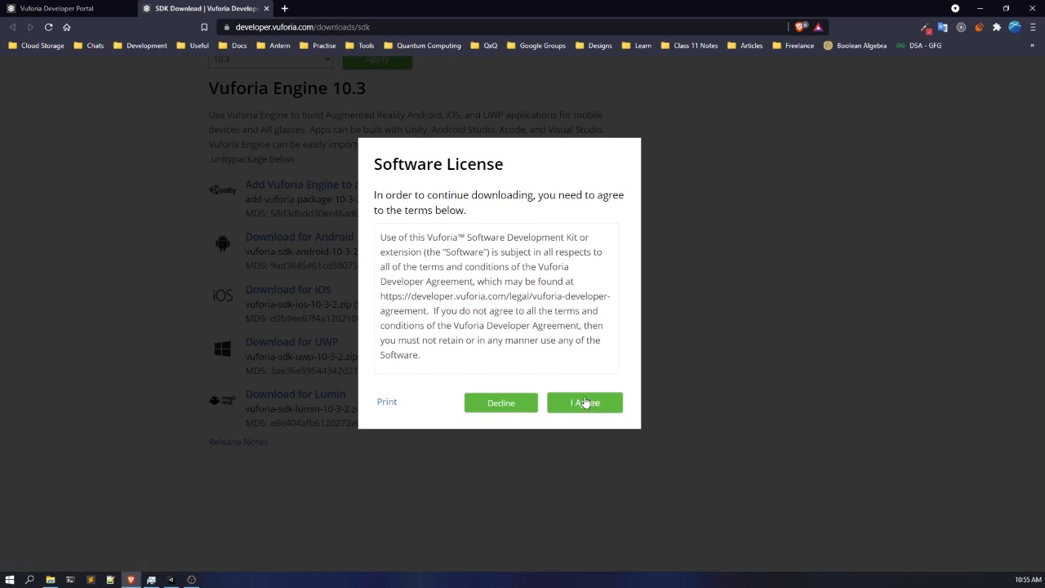
click(501, 404)
scroll(503, 402, up, 2)
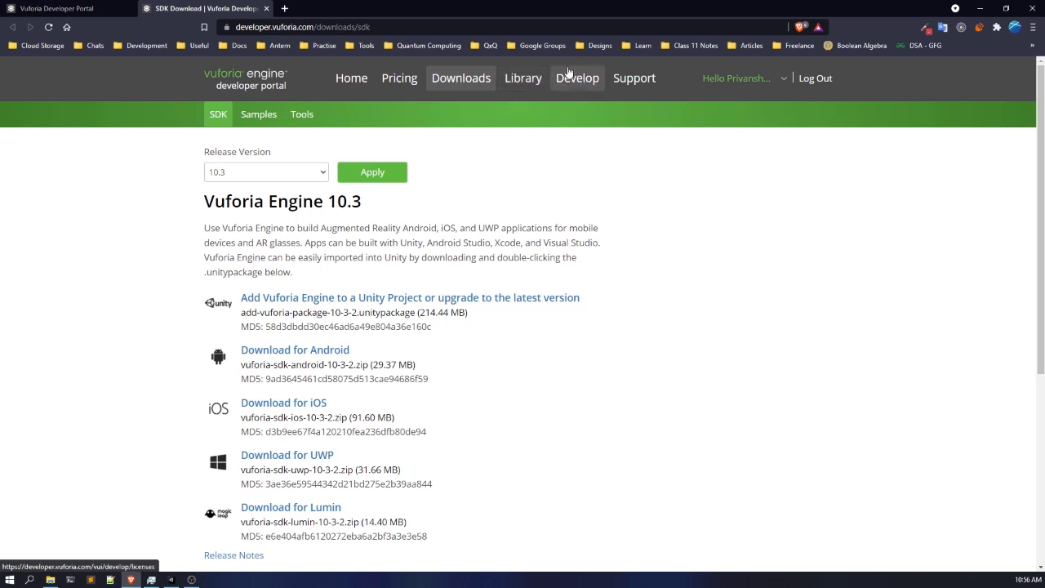
- Create a Basic plan license named FirstARapp in the License Manager, accepting the developer agreement
click(73, 6)
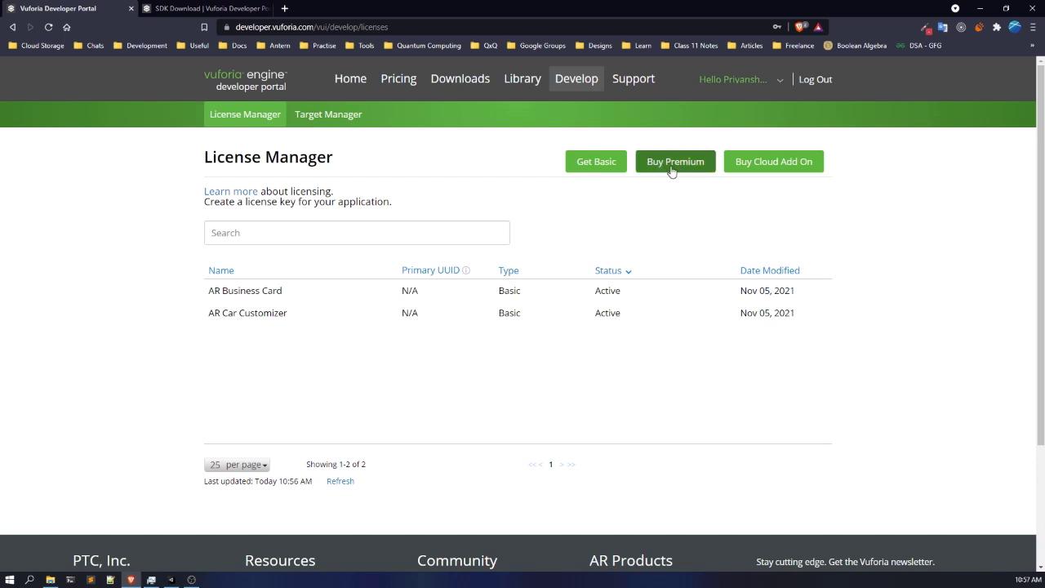
click(594, 161)
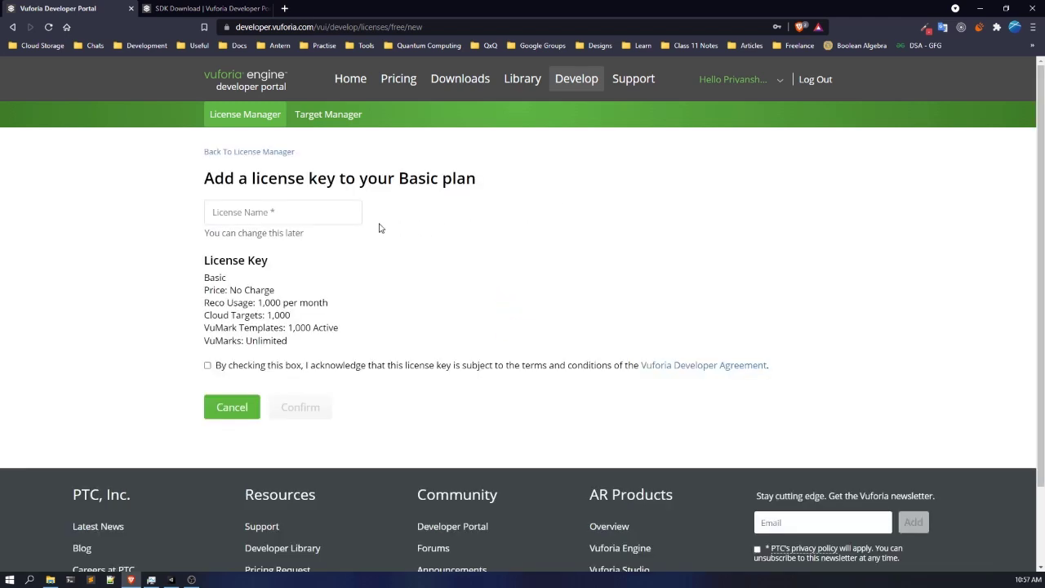
click(296, 219)
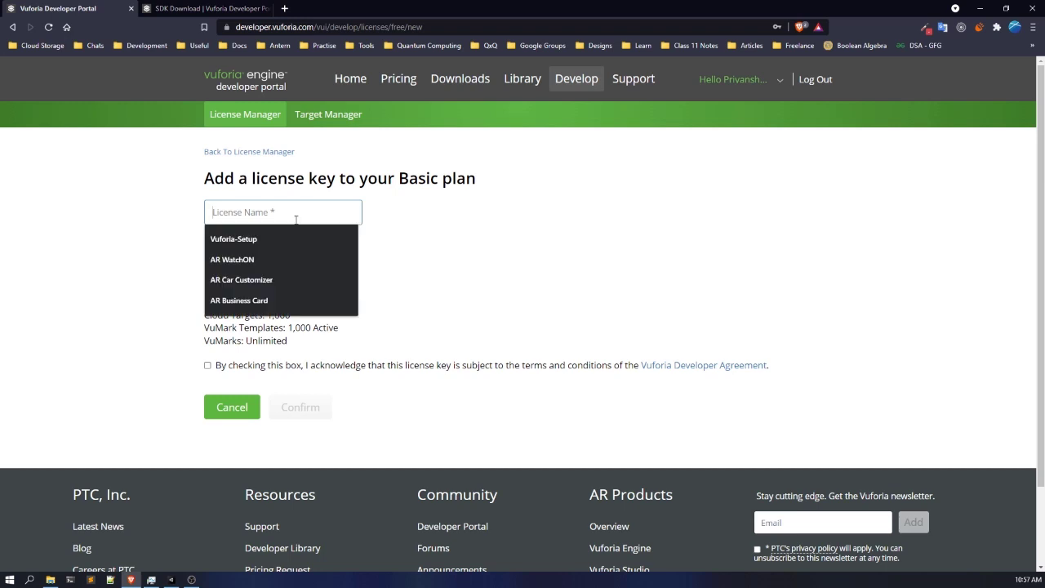
text(Vuf)
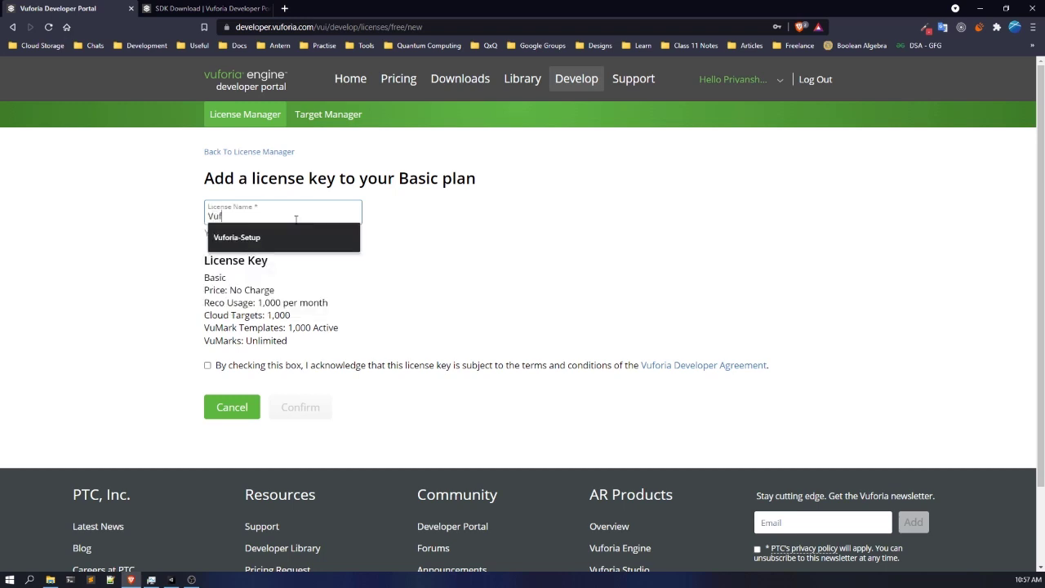
key(BackSpace)
key(BackSpace)
key(BackSpace)
text(Firs)
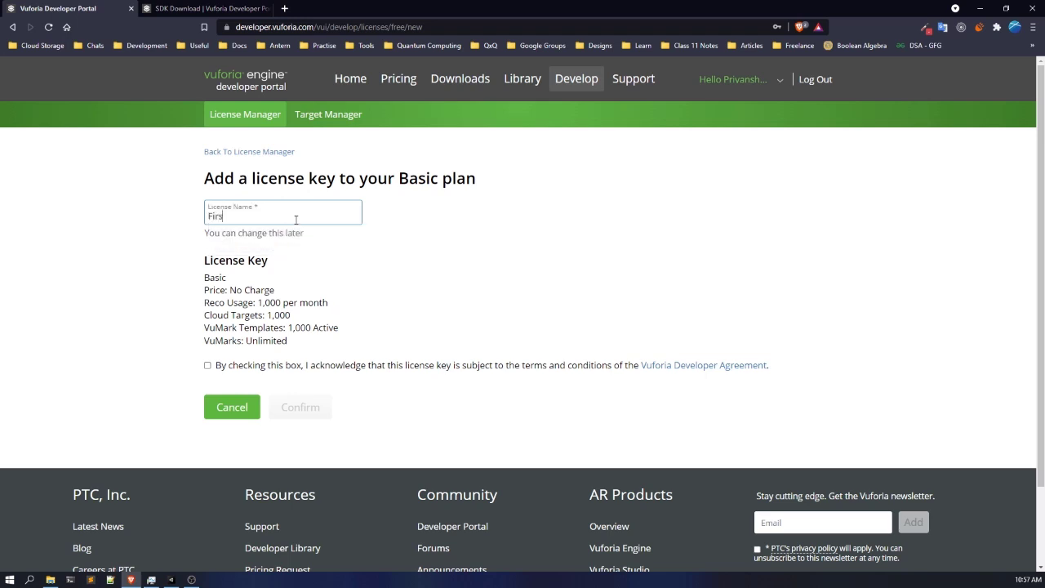
text(tARapp)
click(217, 366)
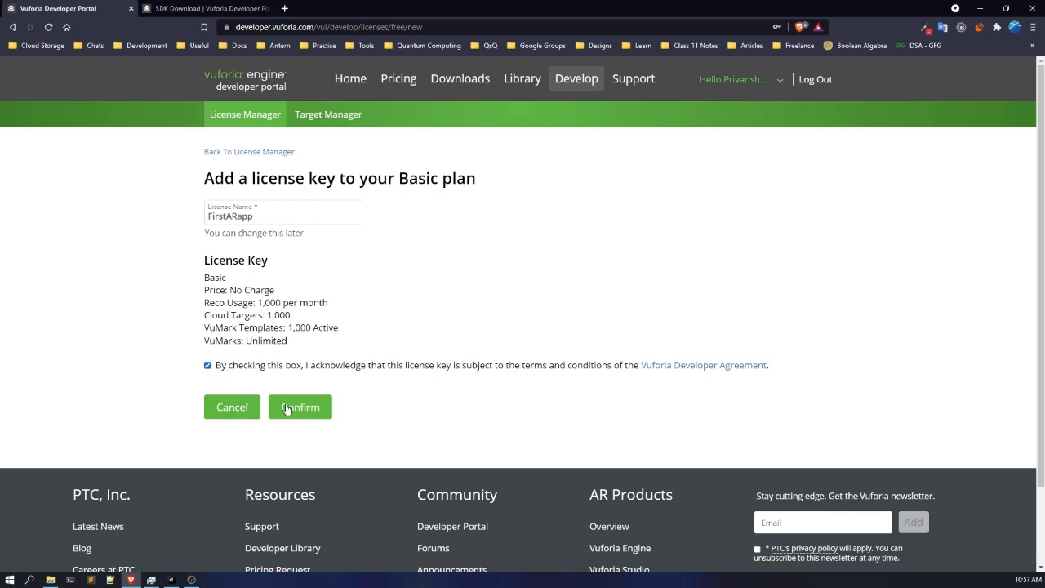
click(293, 407)
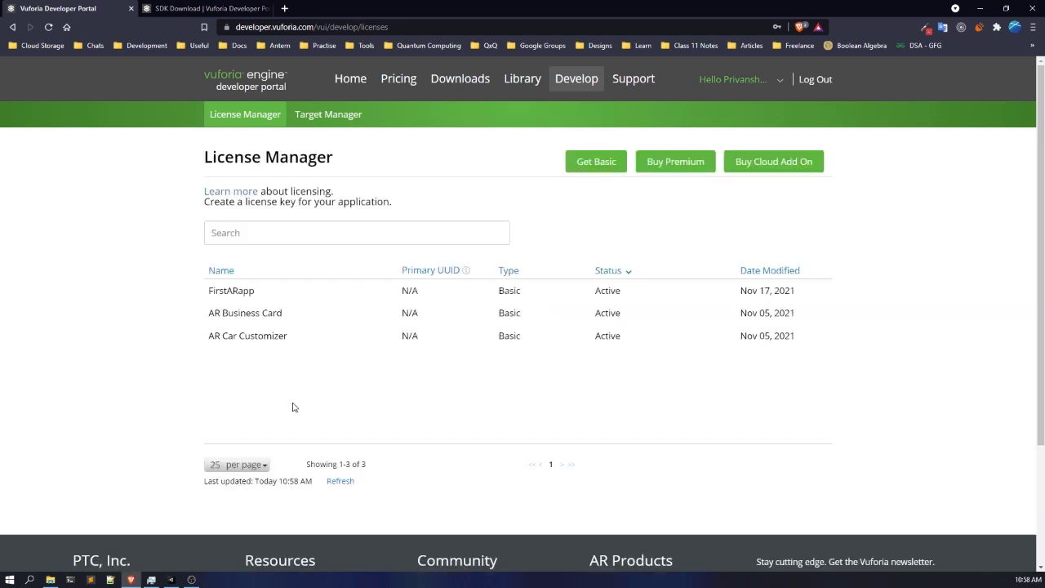
- Open the FirstARapp license and view its license key
click(246, 293)
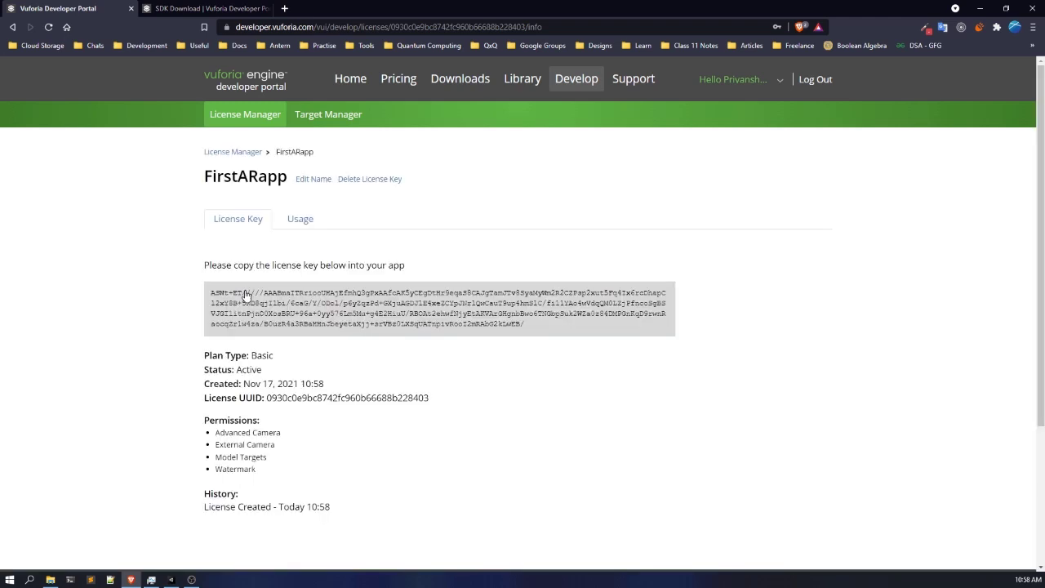
click(247, 294)
click(274, 302)
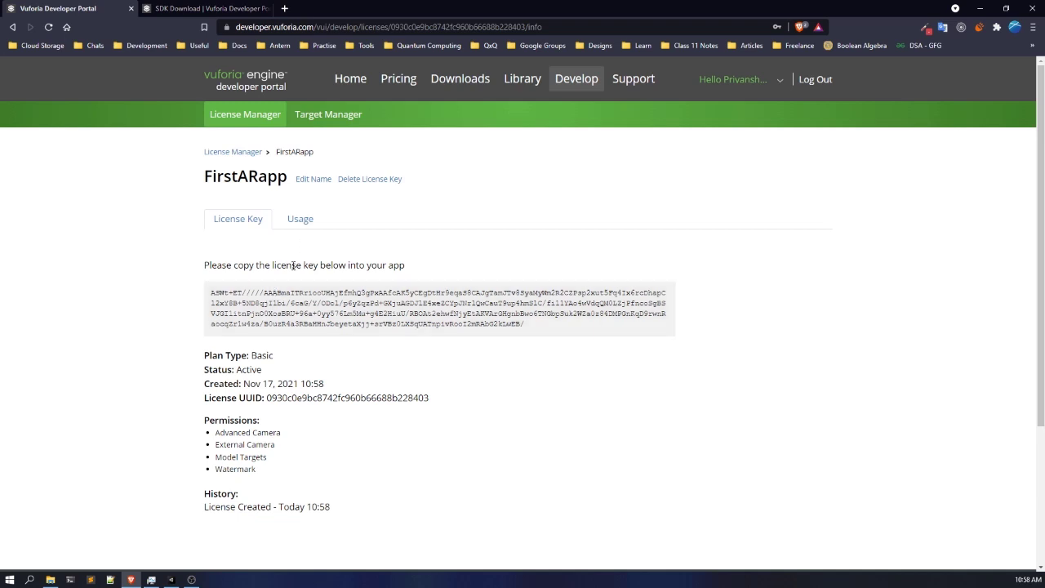
- Create a Device-type database named FirstARapp in the Target Manager
click(327, 115)
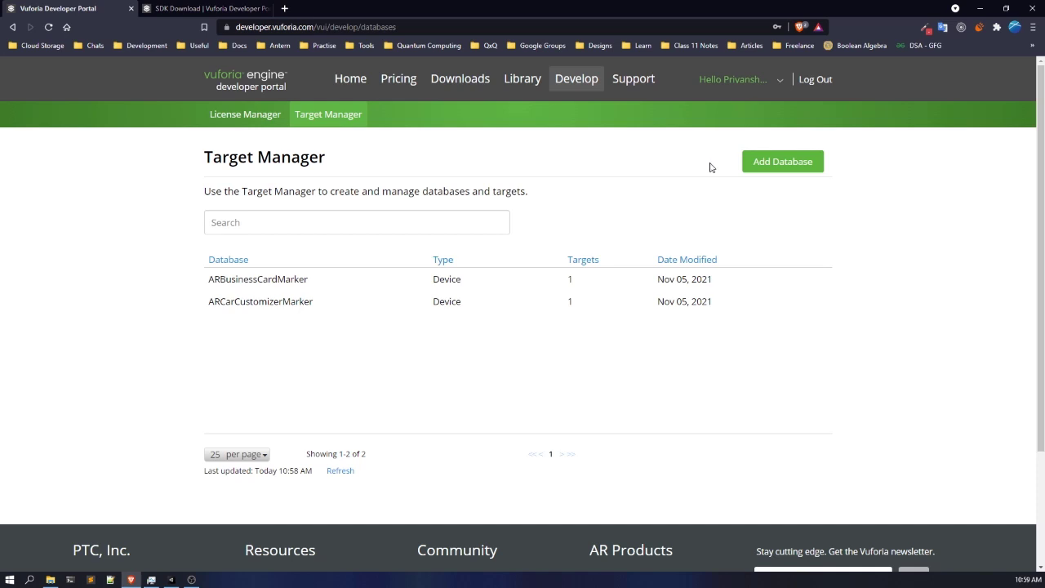
click(781, 165)
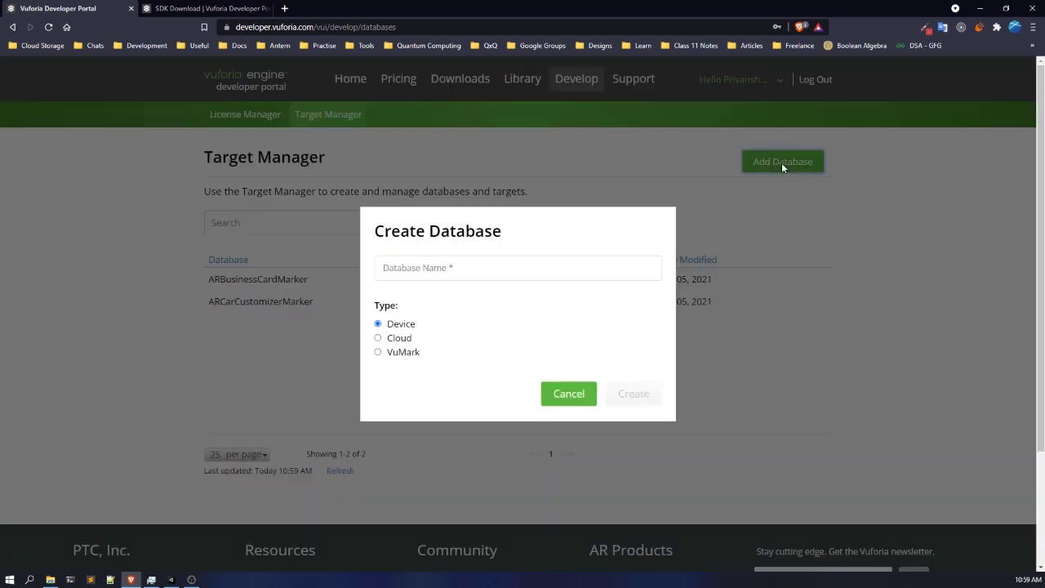
click(514, 265)
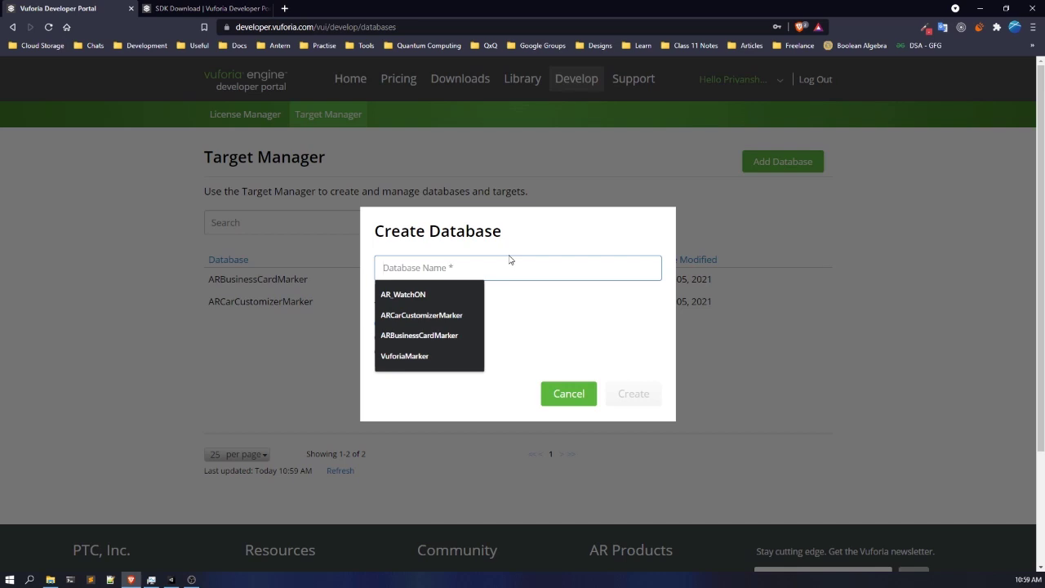
text(A)
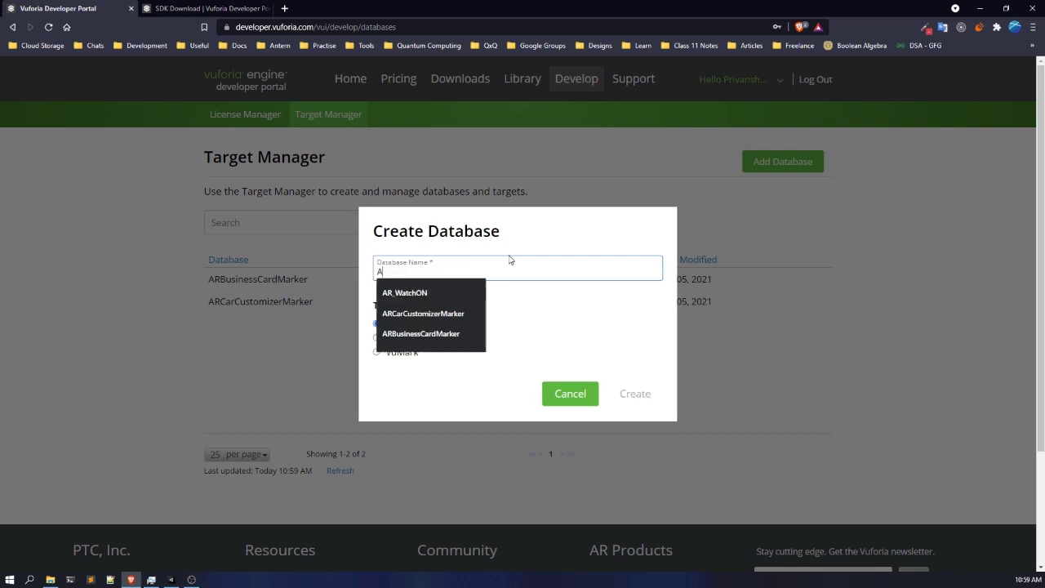
key(BackSpace)
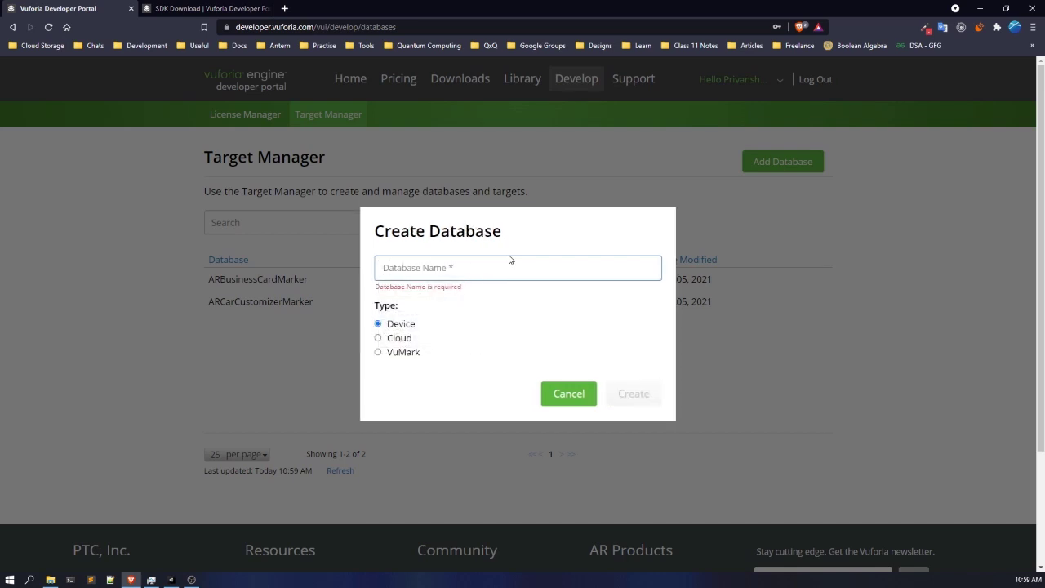
text(Fis)
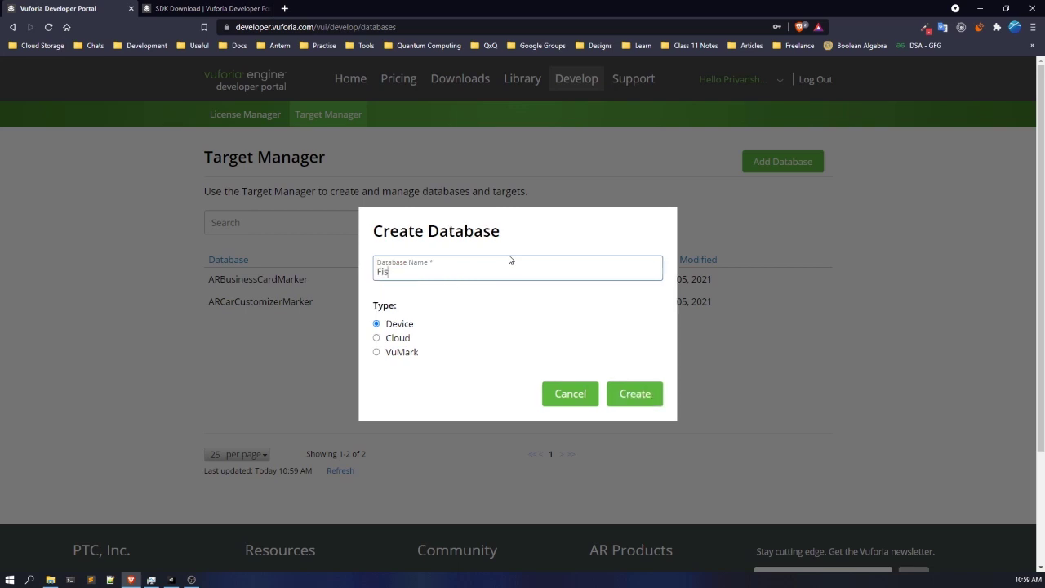
text(tARapp)
key(Left)
key(Left)
key(Left)
key(Left)
key(Left)
key(Left)
key(Left)
text(r)
click(649, 393)
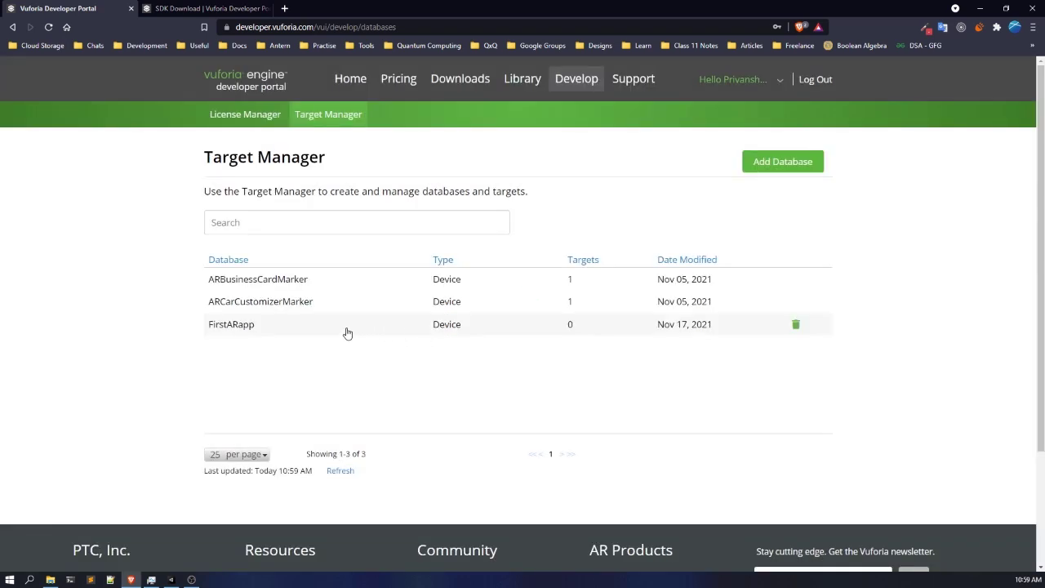
- Start a Single Image target in the FirstARapp database using the image file hq720.jpg
click(347, 332)
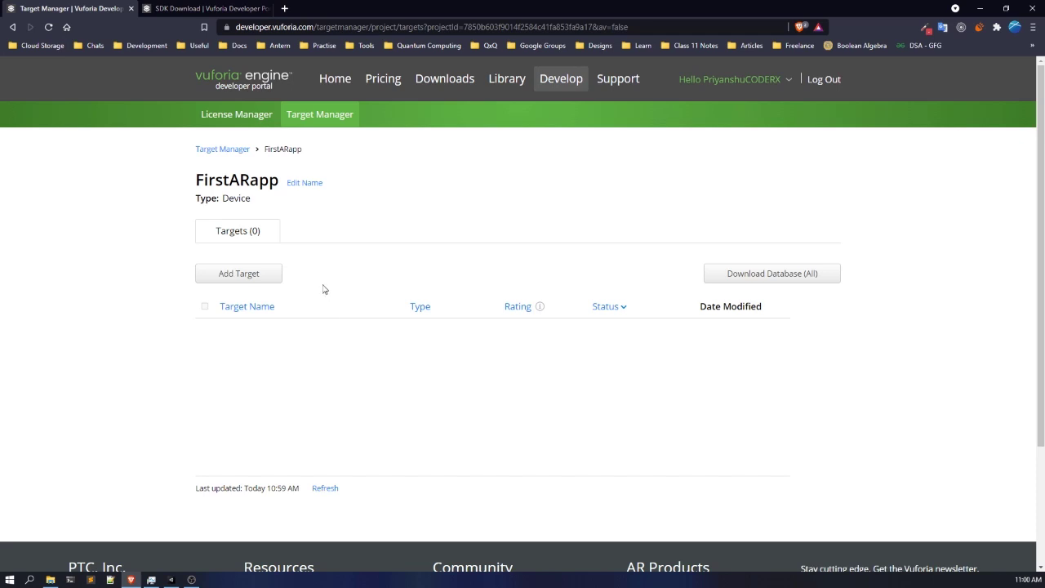
click(250, 279)
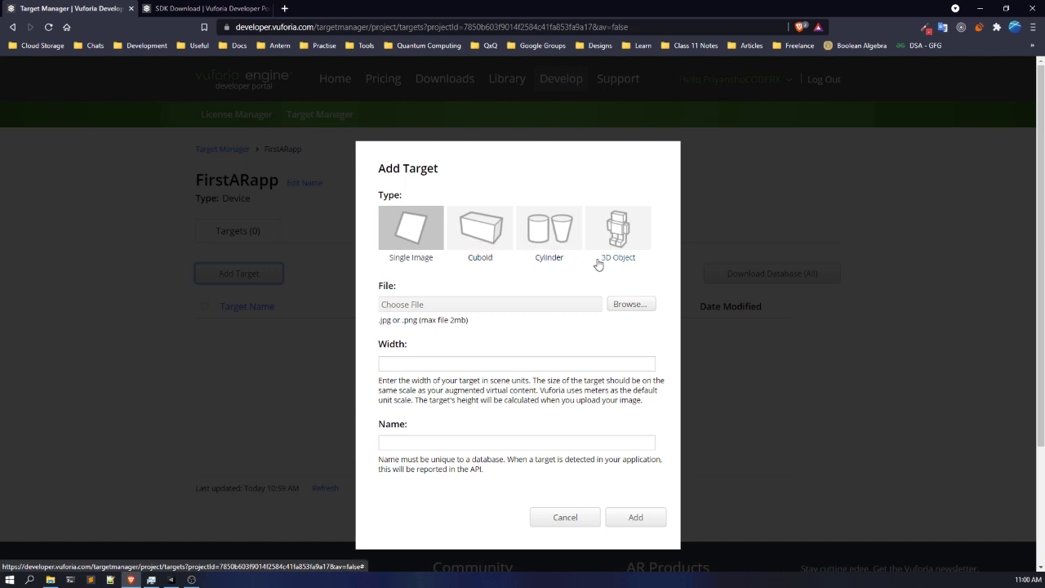
click(414, 235)
click(636, 303)
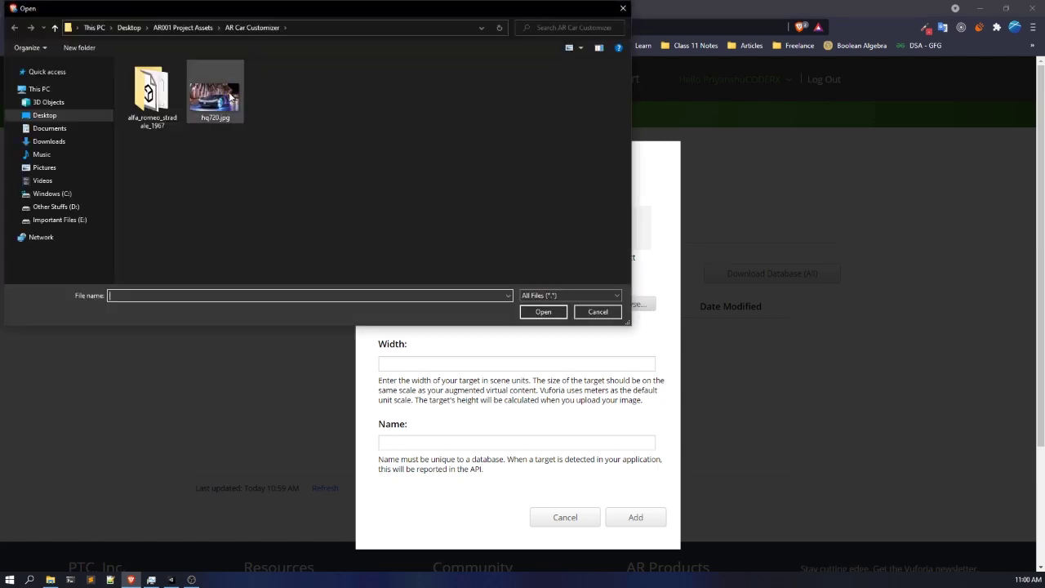
click(231, 96)
drag(282, 13, 336, 70)
click(597, 368)
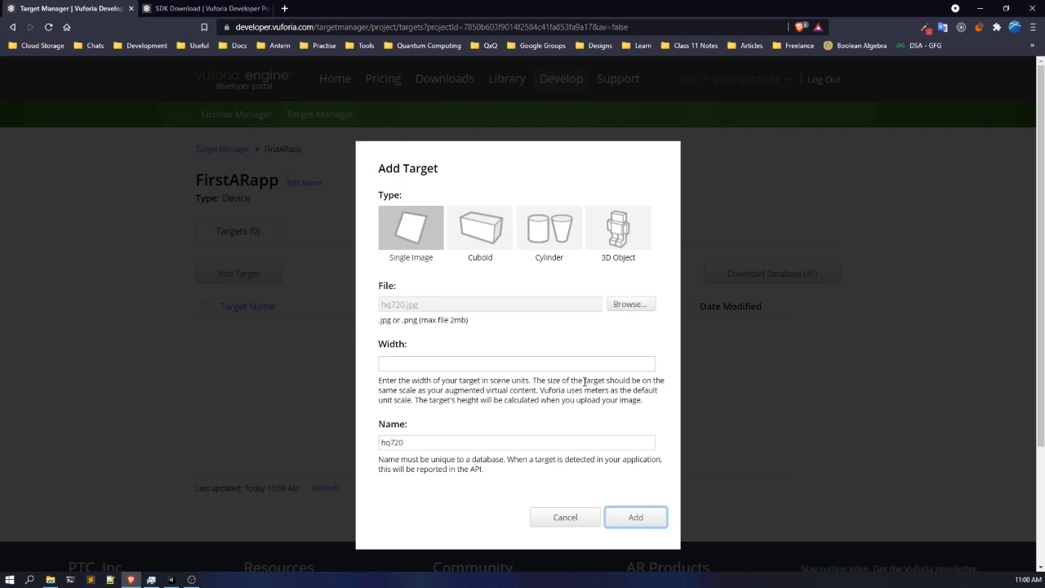
- Set the target's width to 6, name it Marker, and add it to the database
click(565, 364)
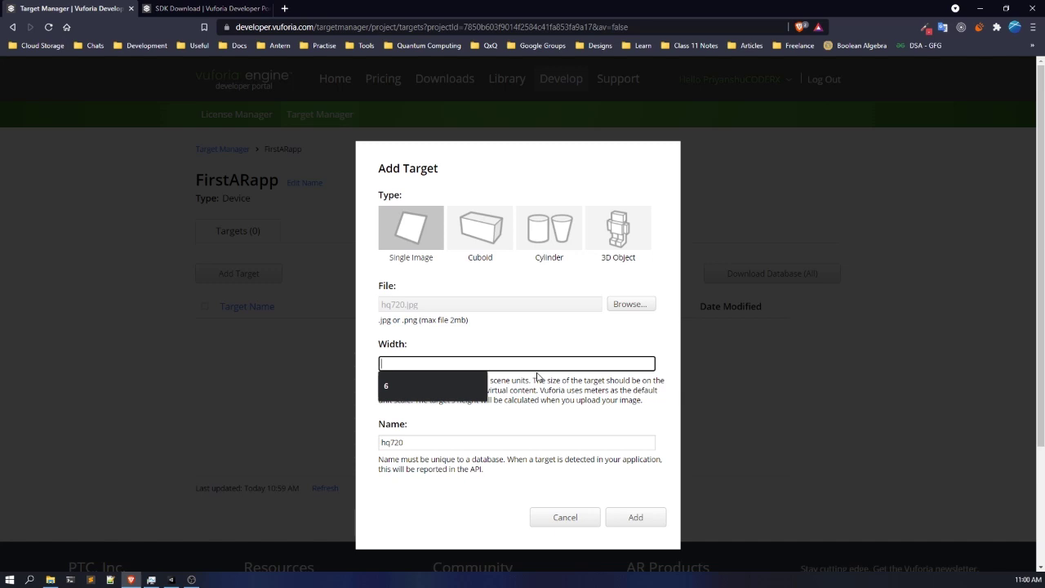
text(6)
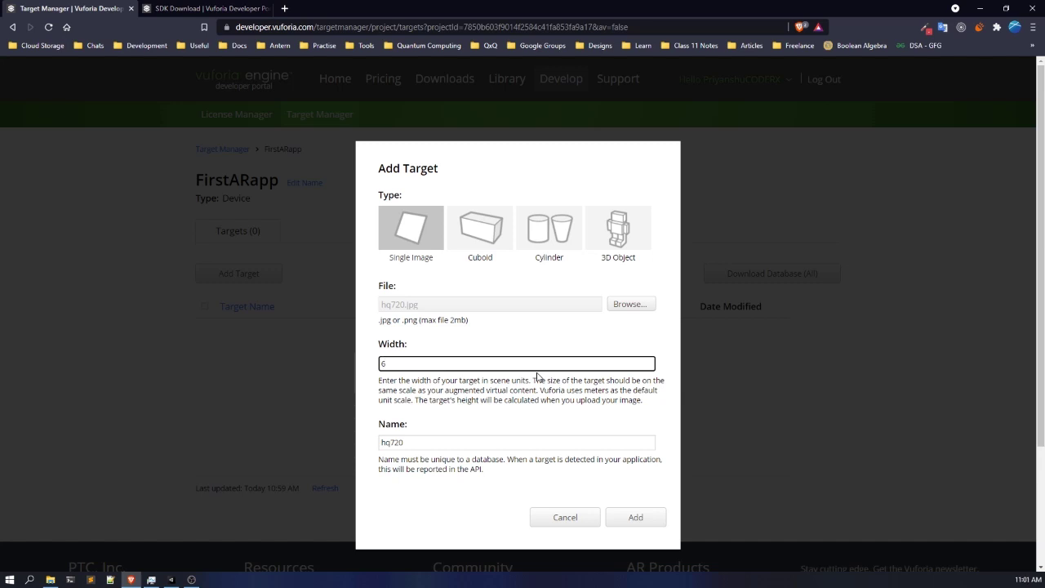
double_click(474, 444)
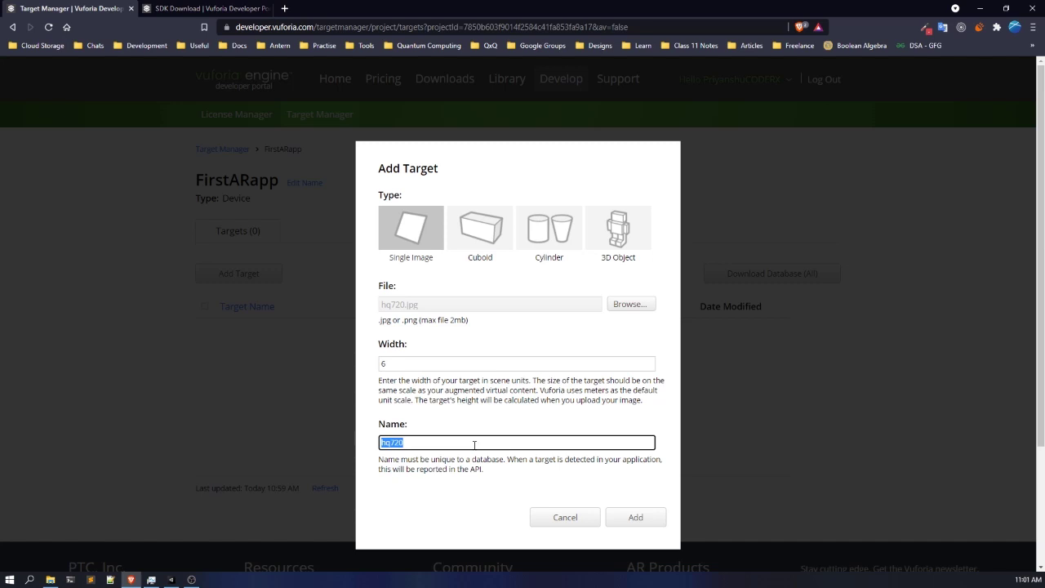
key(BackSpace)
text(Marker)
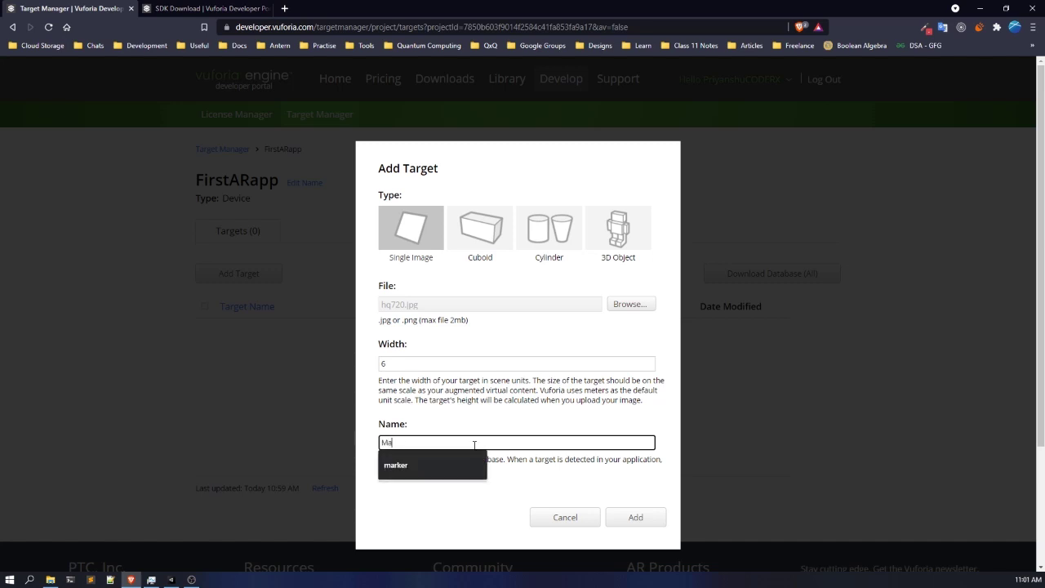
click(475, 396)
click(643, 520)
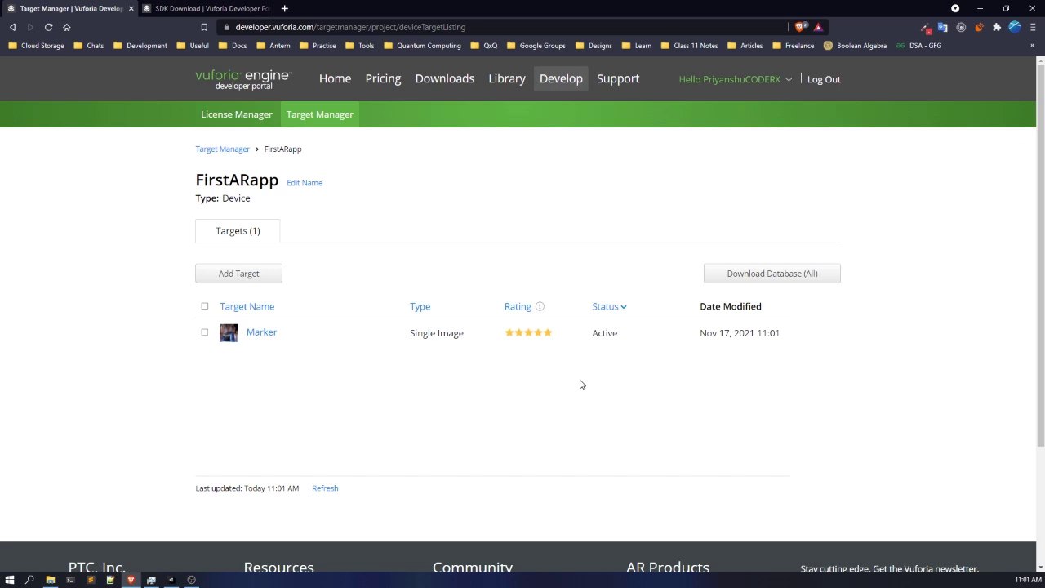
- Open the Marker target's details and examine its image and augmentable rating
click(272, 338)
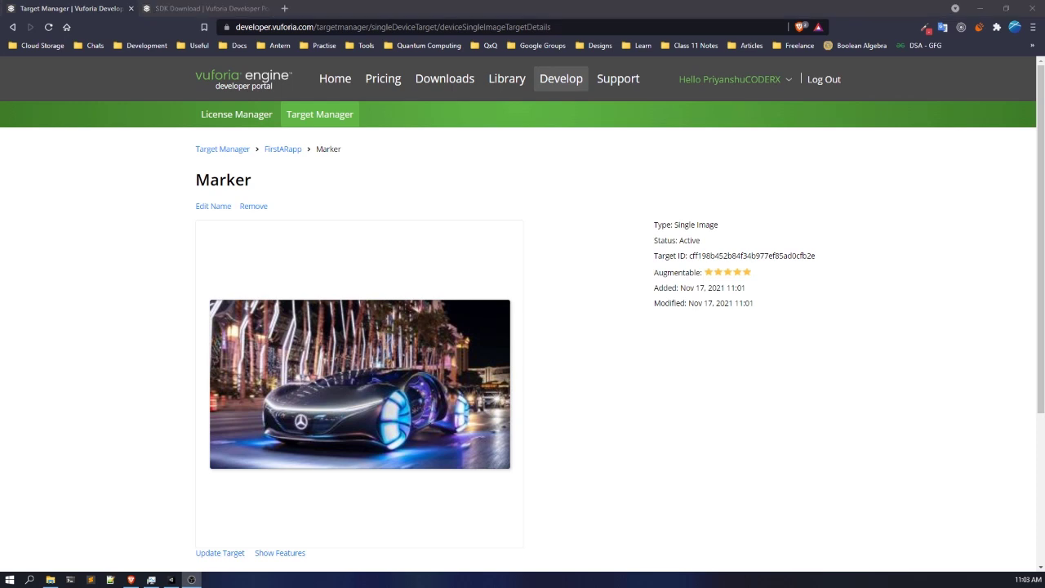
click(563, 382)
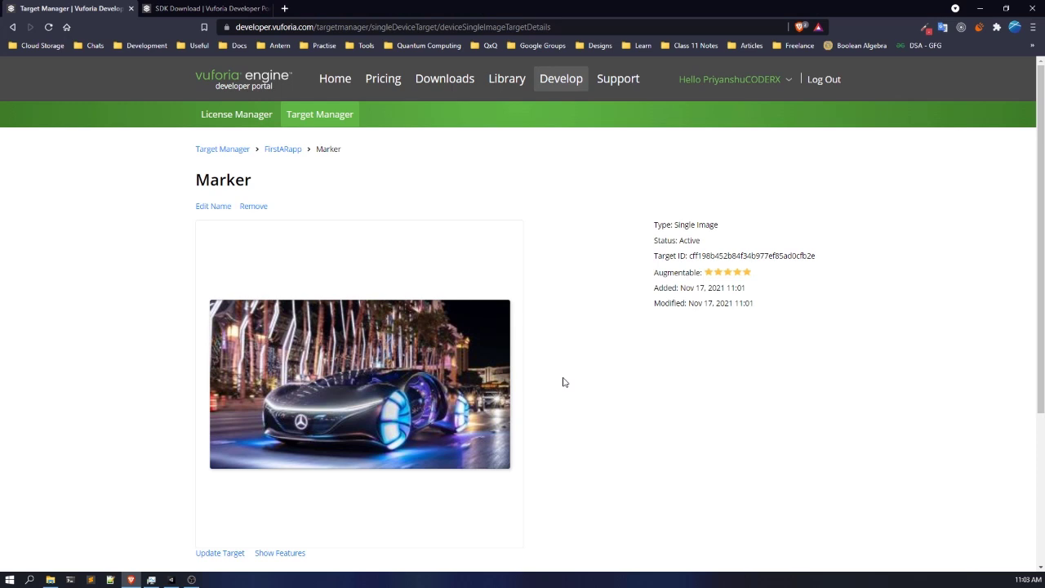
scroll(563, 382, down, 2)
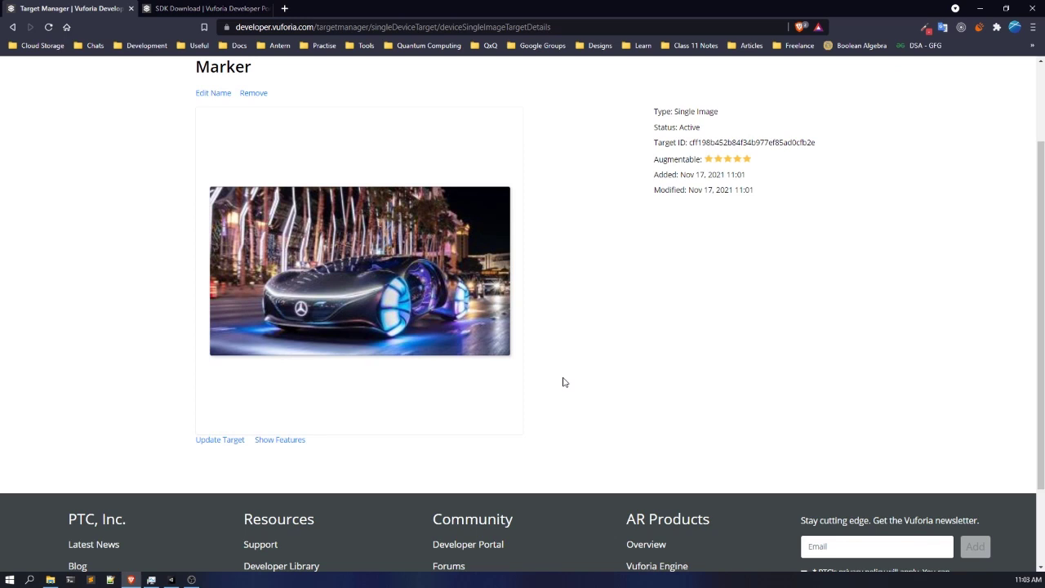
- Show the detected feature points on the Marker image, examine them, and hide them again
click(298, 445)
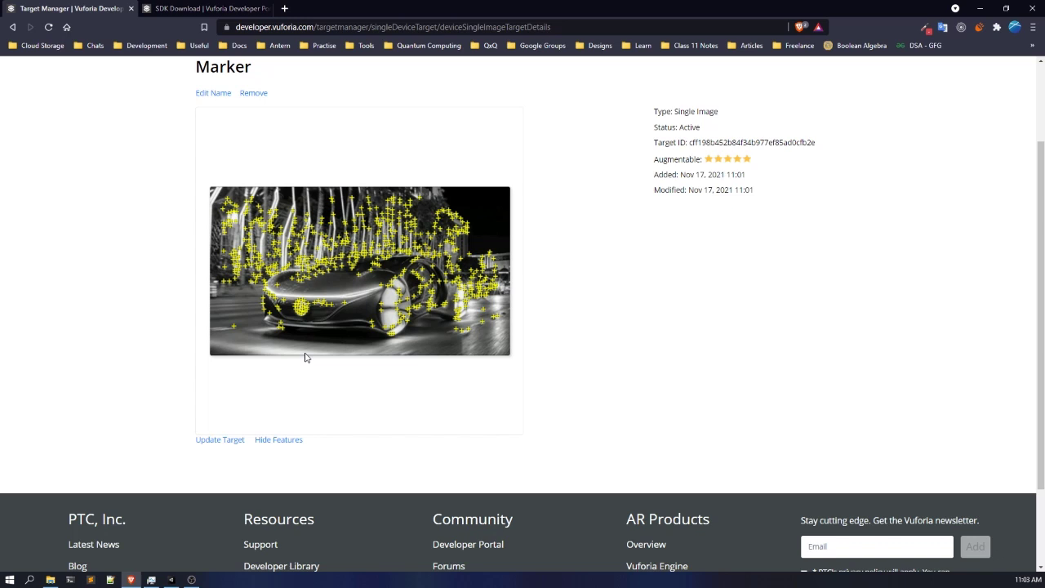
click(287, 441)
- Download the whole FirstARapp database for the Unity Editor and save it as FirstARapp.unitypackage in the AR001 Project Assets folder
scroll(288, 430, up, 2)
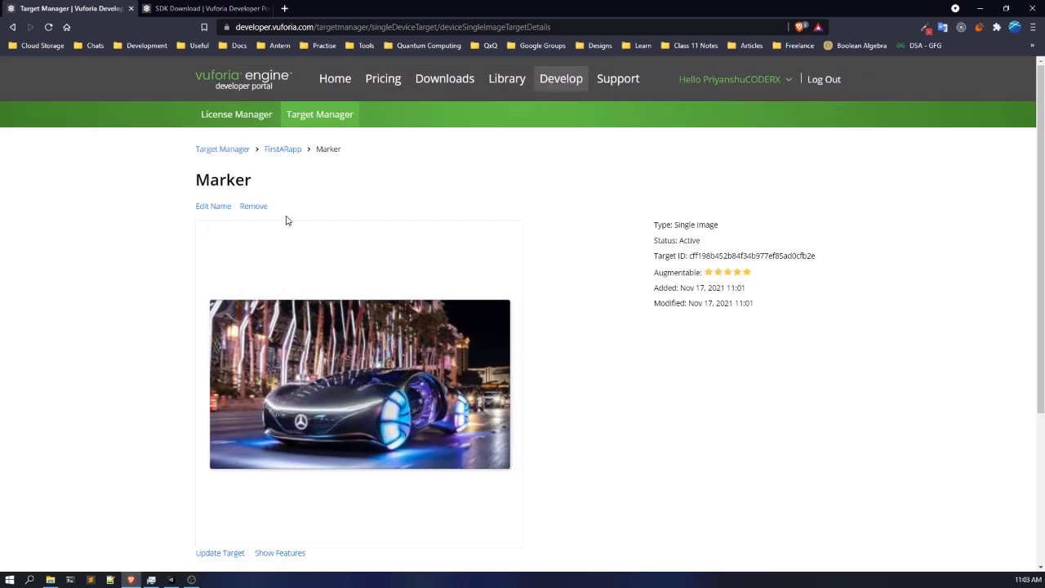
click(293, 150)
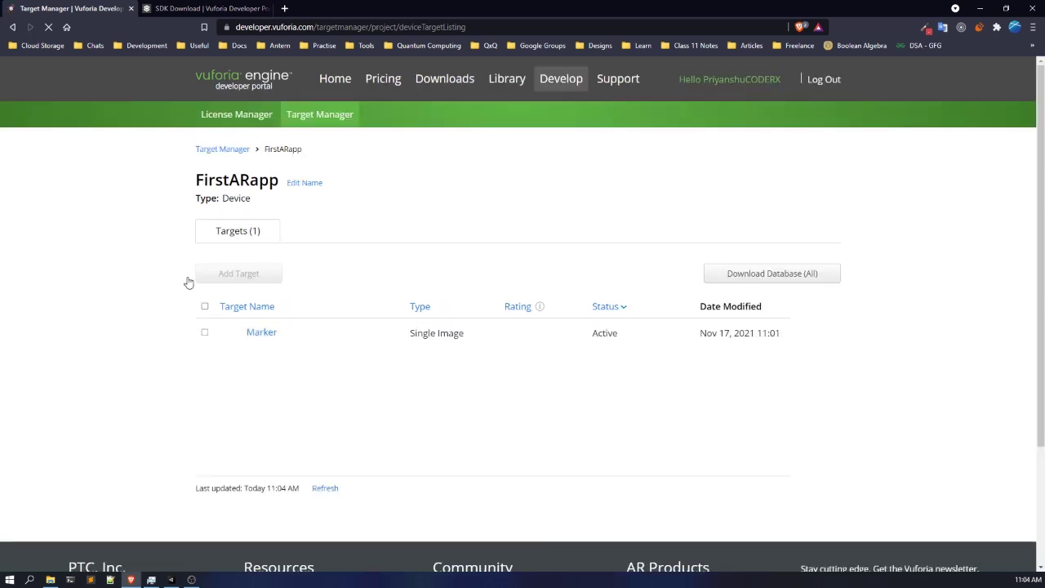
click(760, 278)
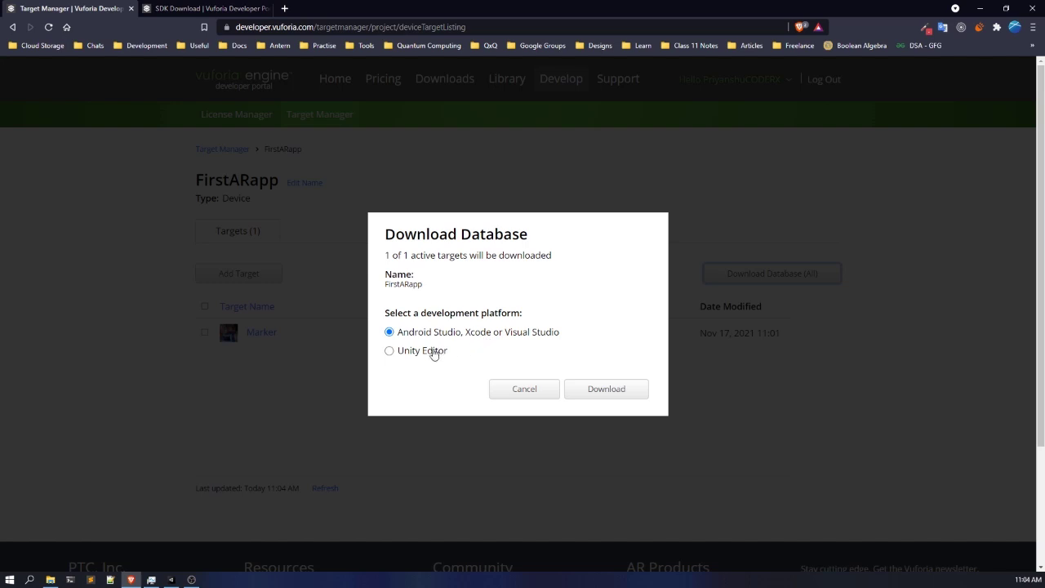
click(388, 351)
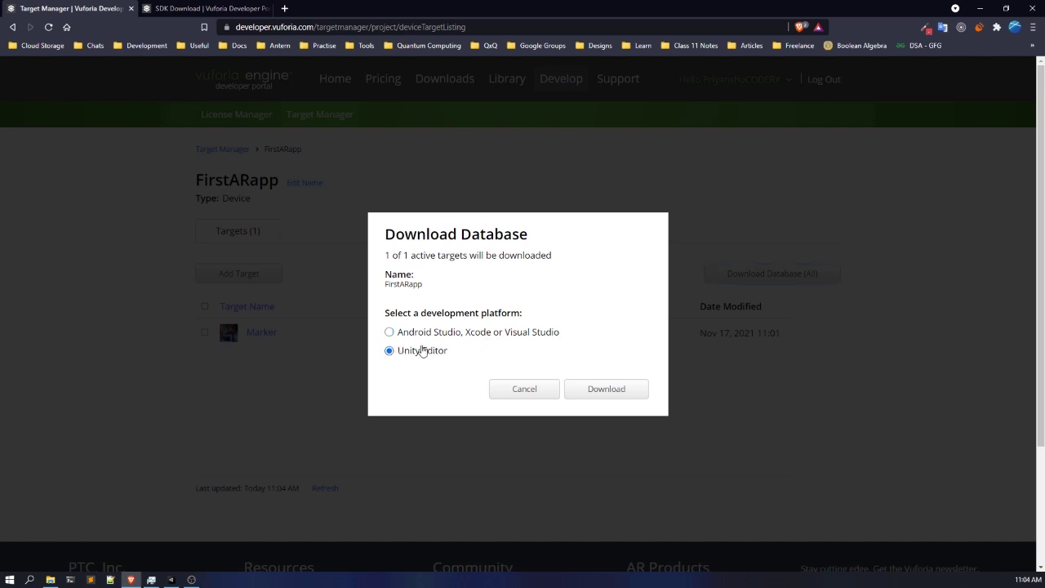
click(606, 389)
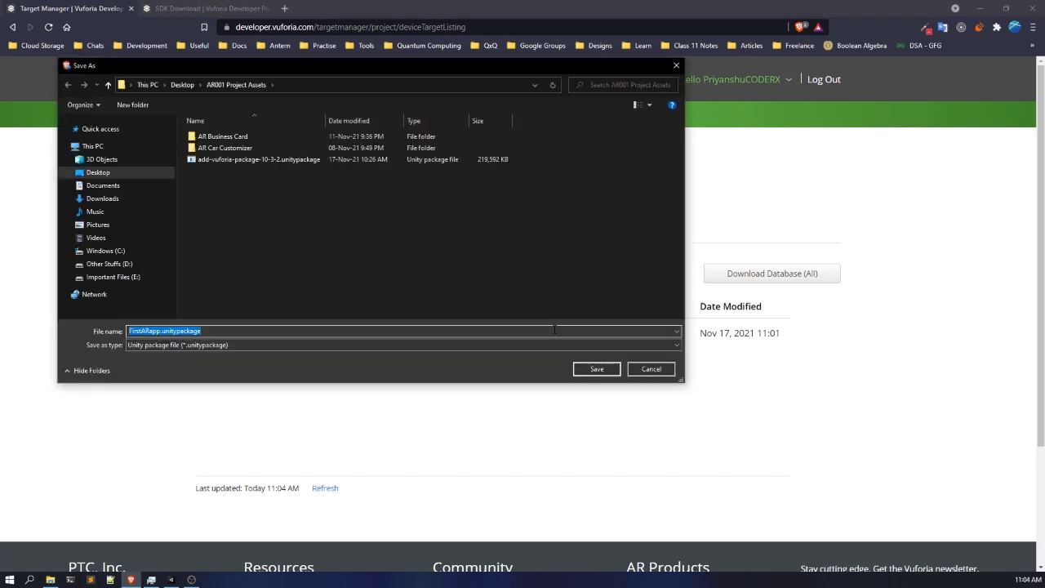
click(592, 369)
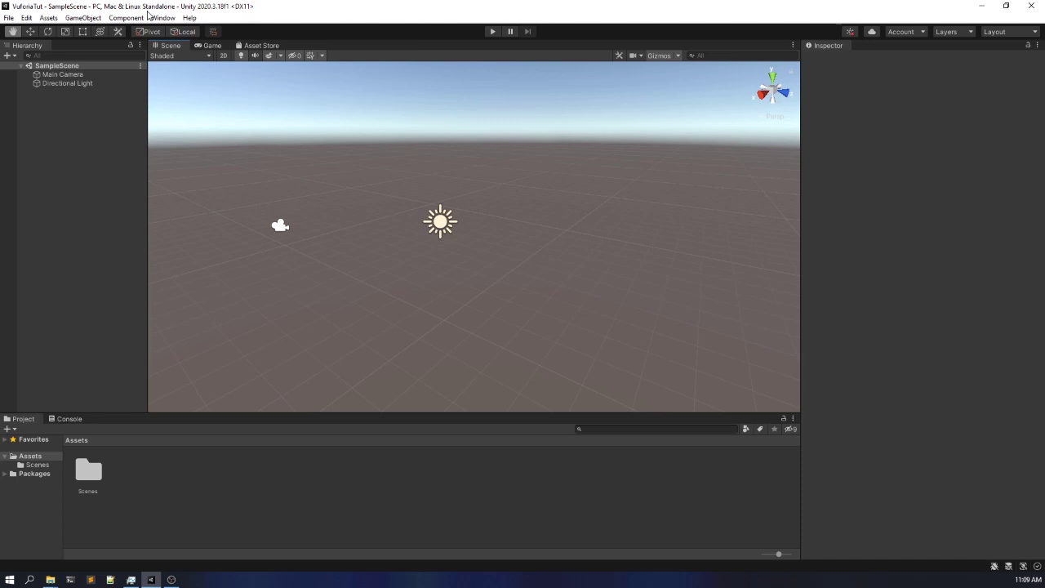
- In the Unity project VuforiaTut, switch the build platform to Android and close the build settings
click(14, 20)
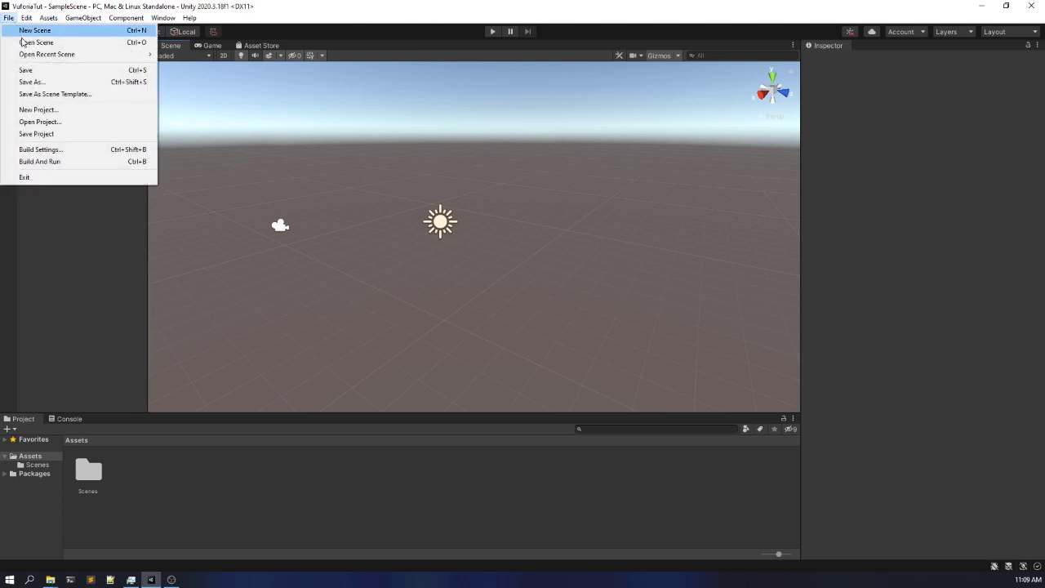
click(29, 151)
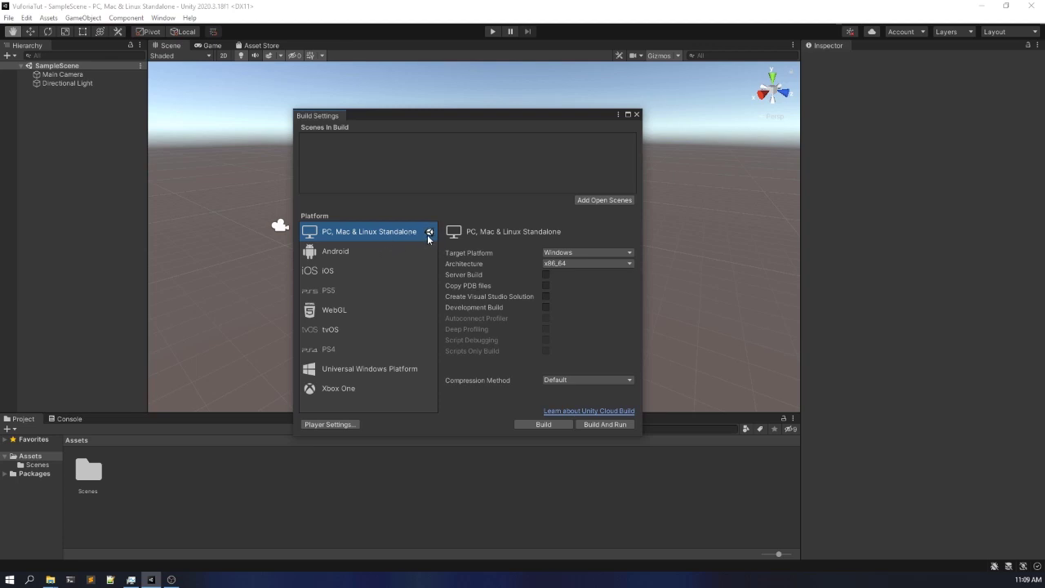
click(385, 251)
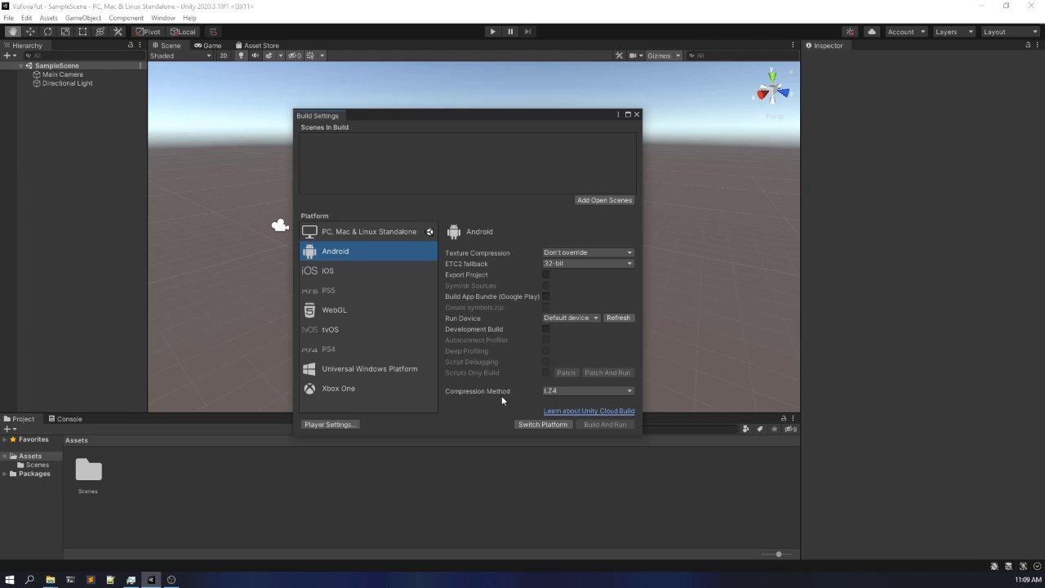
mouse_move(502, 398)
click(353, 272)
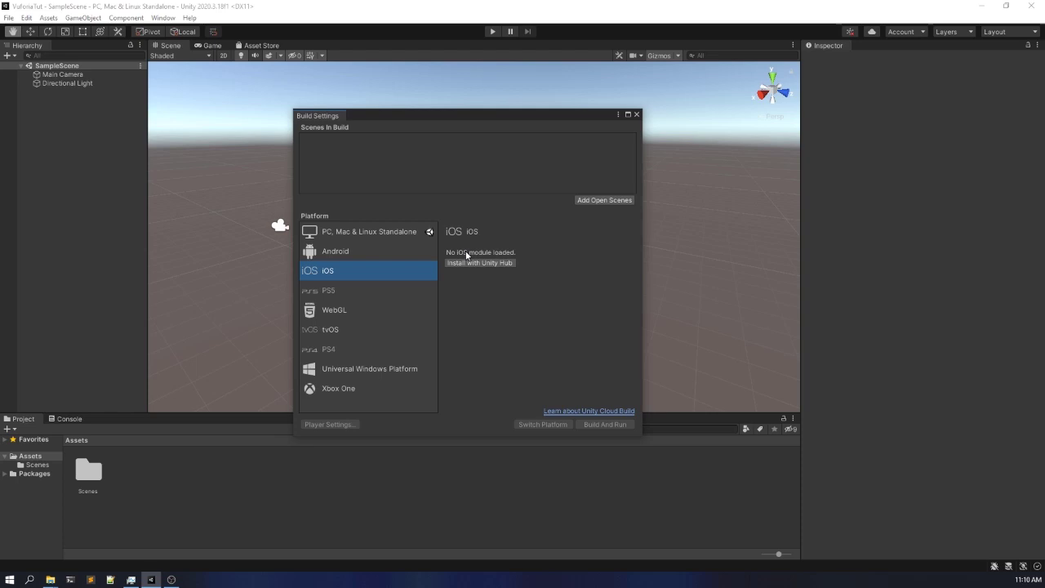
click(415, 253)
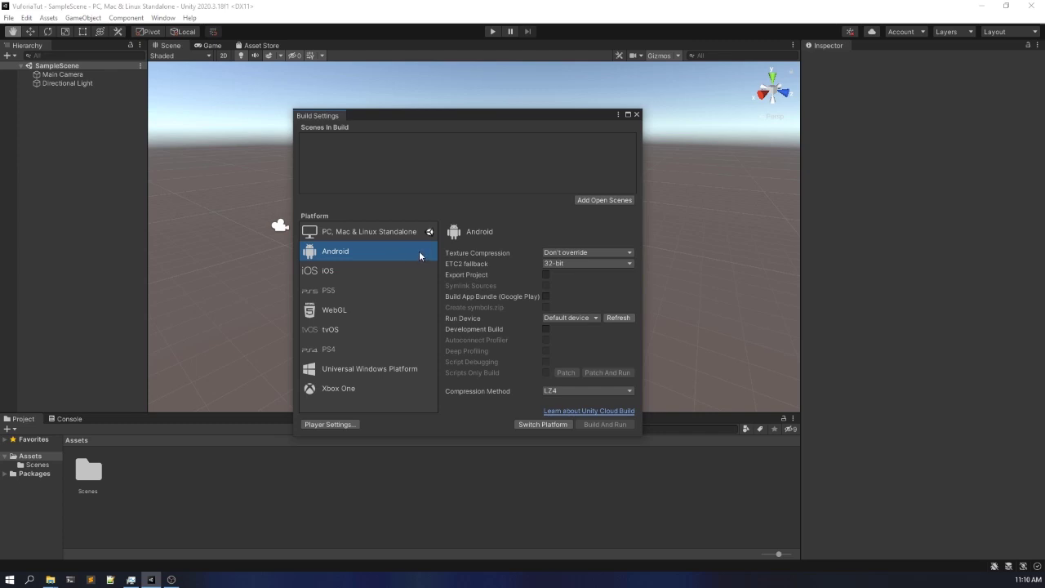
click(530, 424)
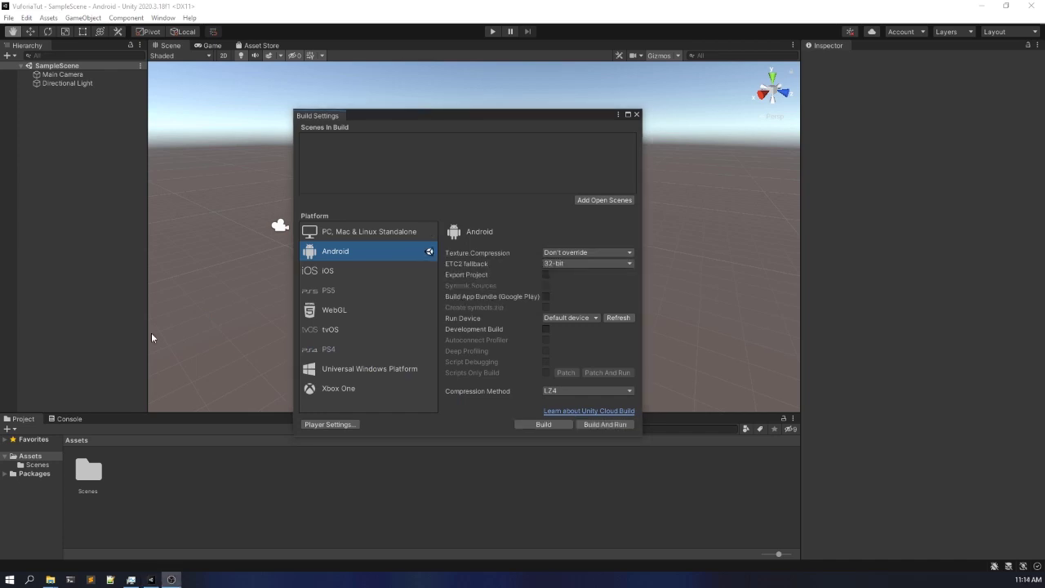
click(568, 185)
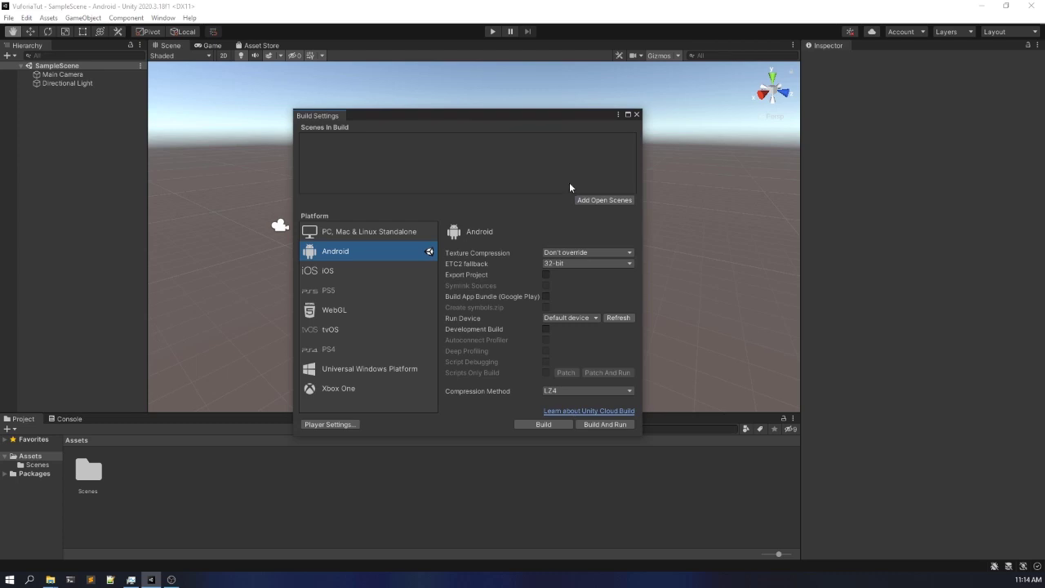
click(637, 114)
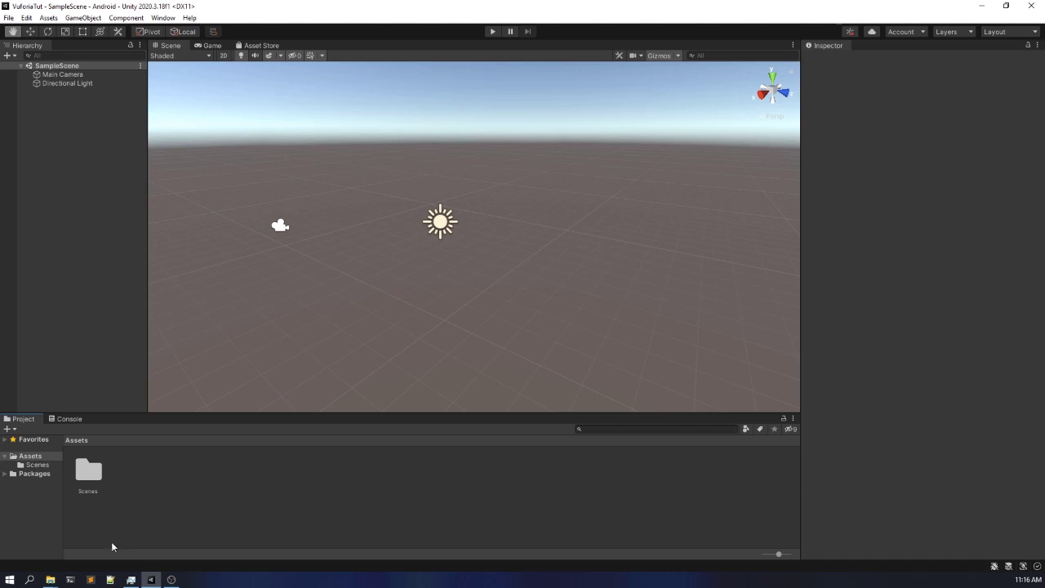
- Import add-vuforia-package-10-3-2.unitypackage from AR001 Project Assets and update the project to include Vuforia Engine 10.3.2
mouse_move(50, 578)
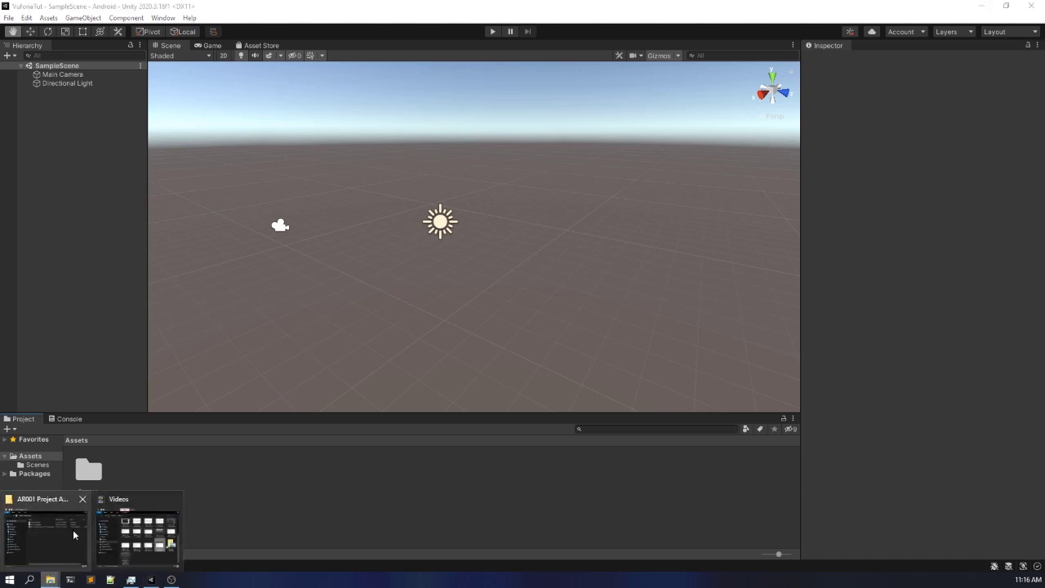
mouse_move(69, 534)
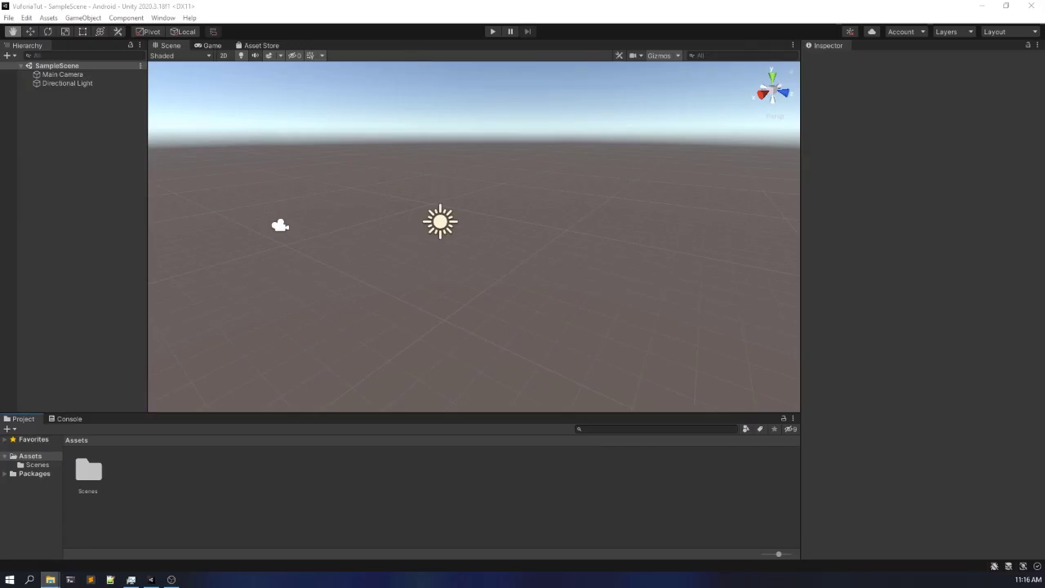
drag(400, 123, 0, 123)
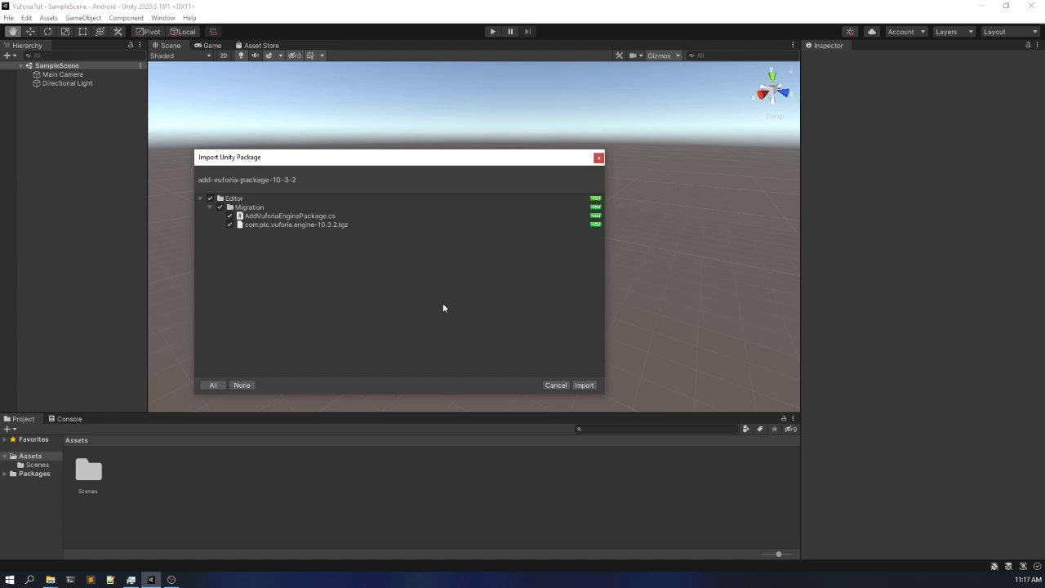
click(588, 384)
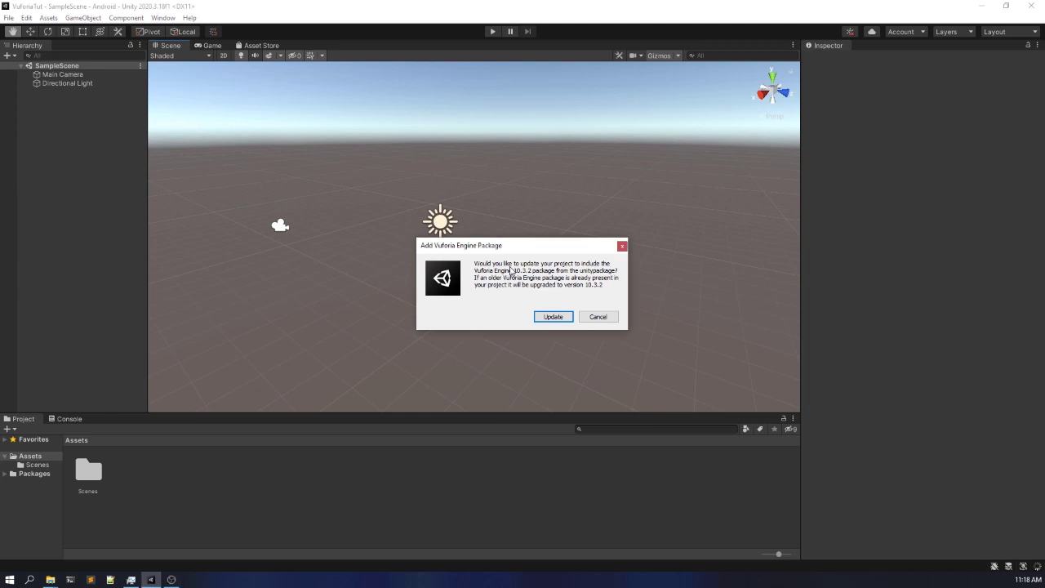
click(554, 317)
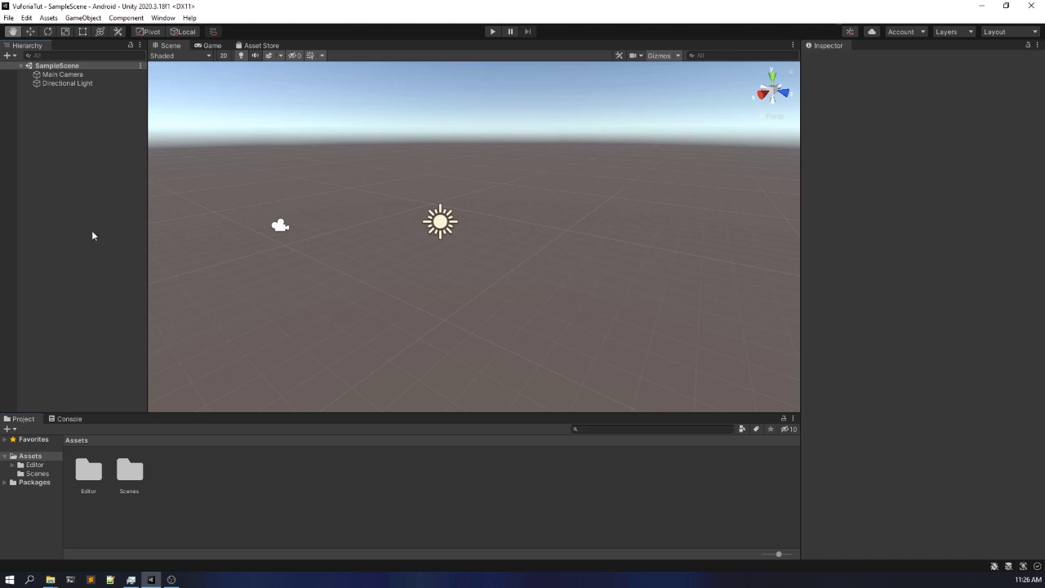
- Examine the Vuforia Engine object types available for adding to the scene hierarchy, without adding one
right_click(95, 205)
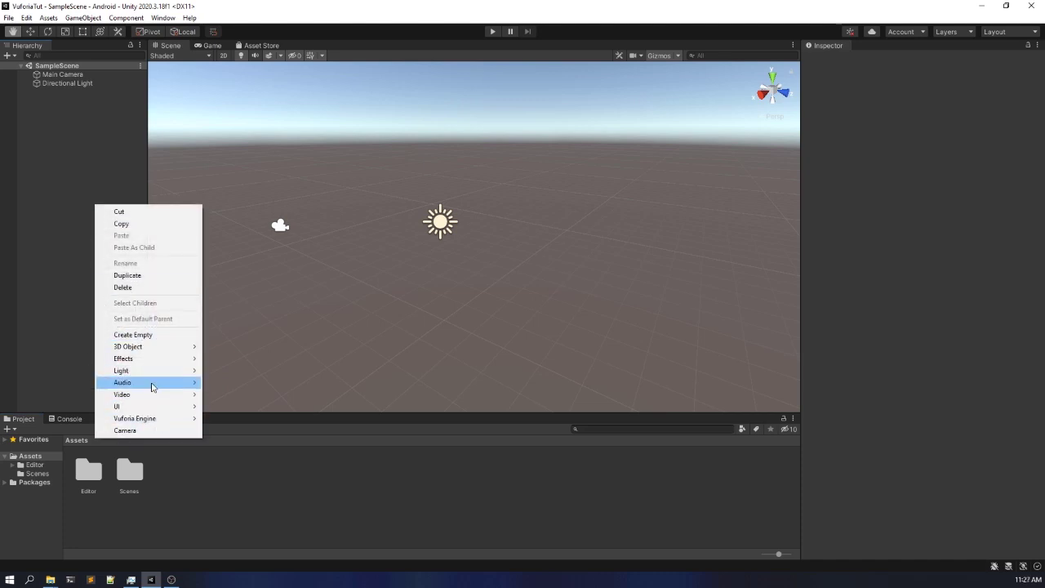
mouse_move(136, 372)
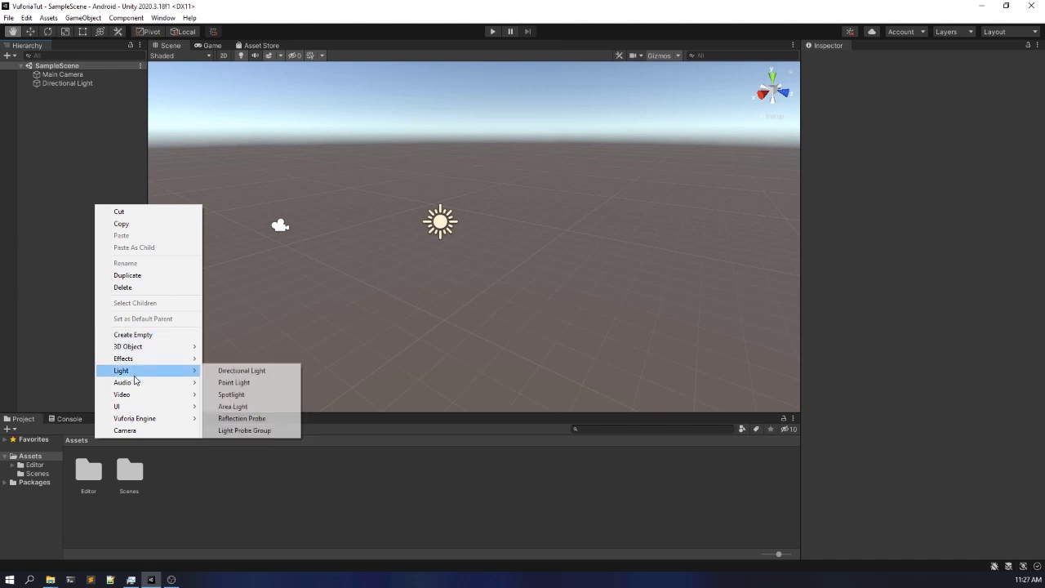
mouse_move(158, 420)
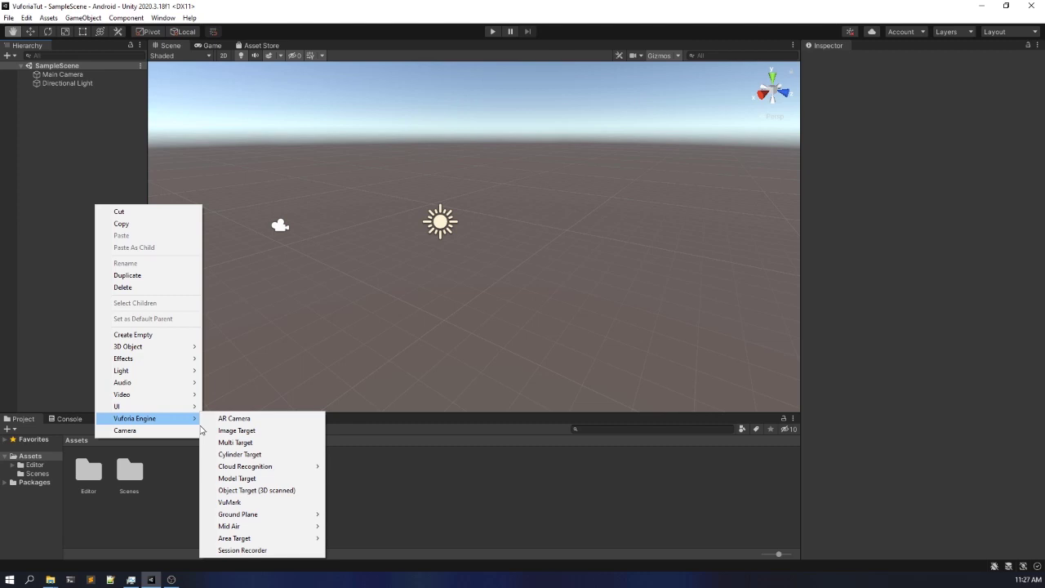
click(46, 249)
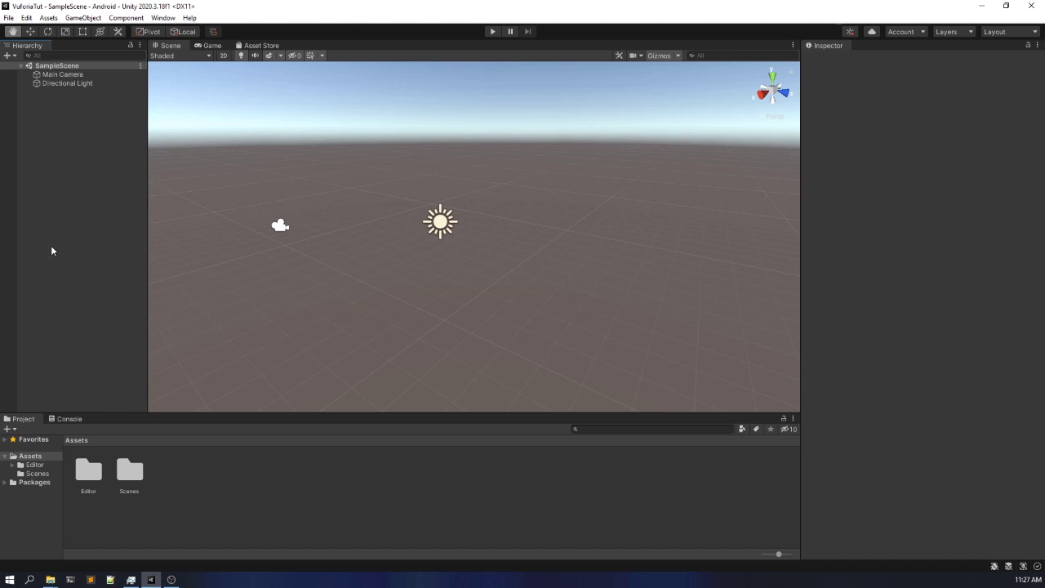
- Import all contents of the custom package FirstARapp.unitypackage and return to the project's main Assets folder
click(206, 478)
right_click(206, 476)
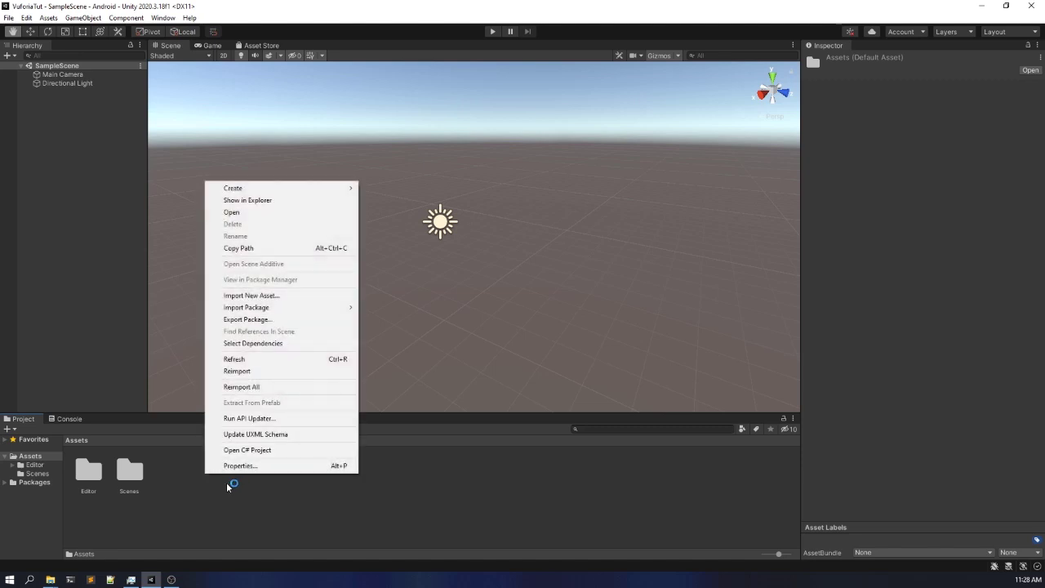
mouse_move(275, 307)
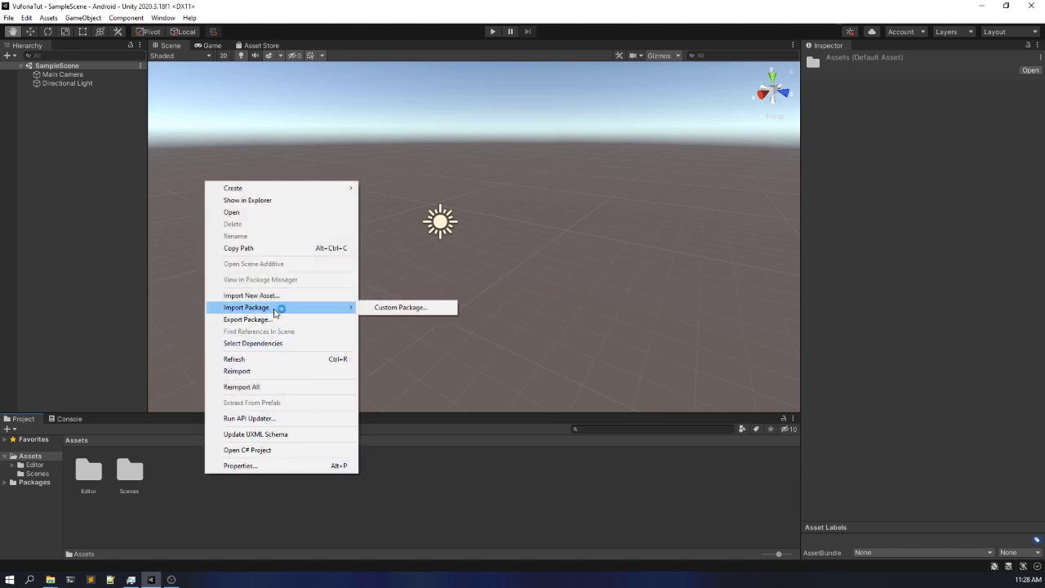
click(399, 307)
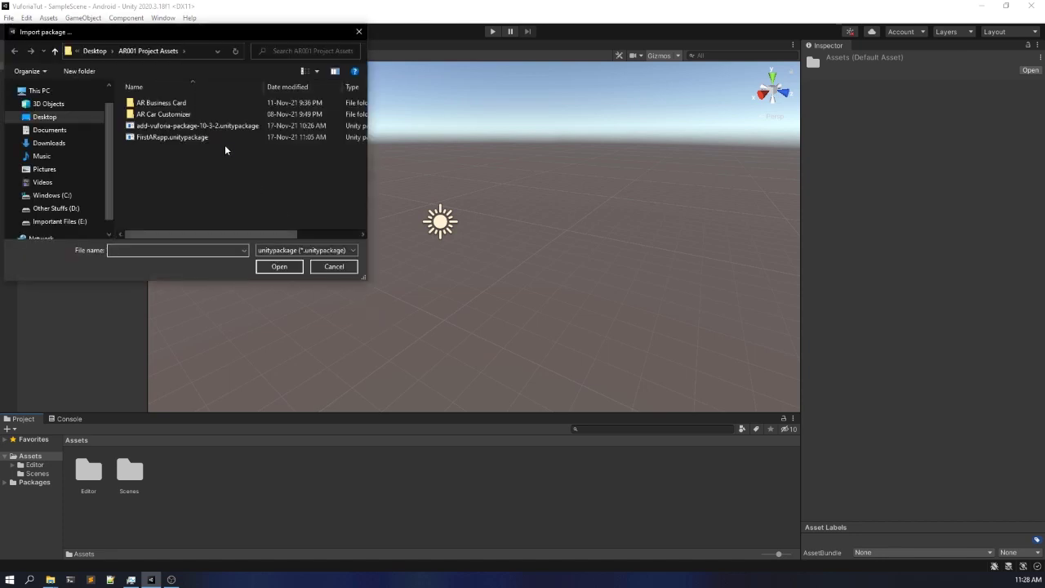
click(228, 139)
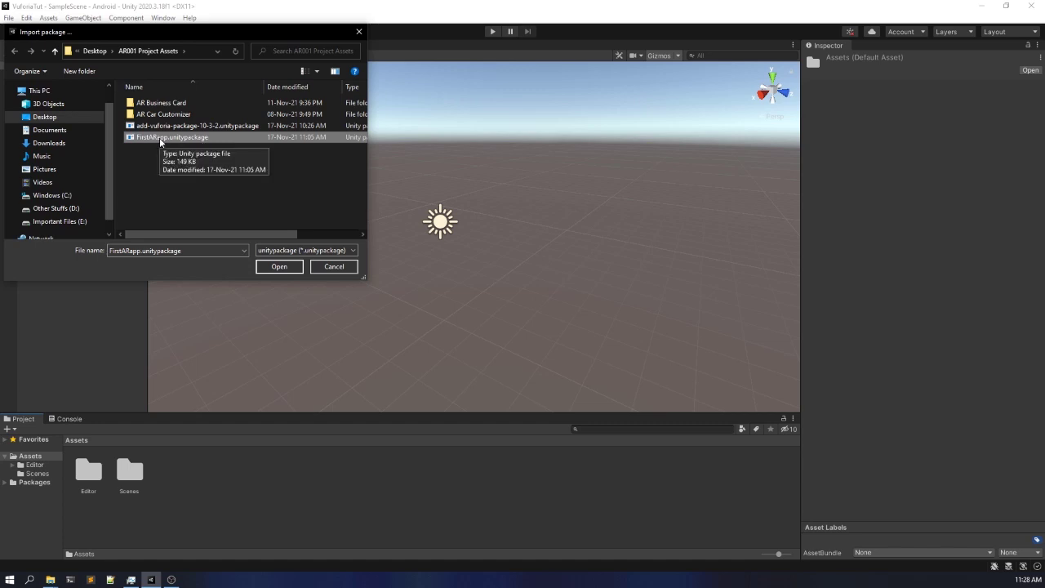
click(271, 269)
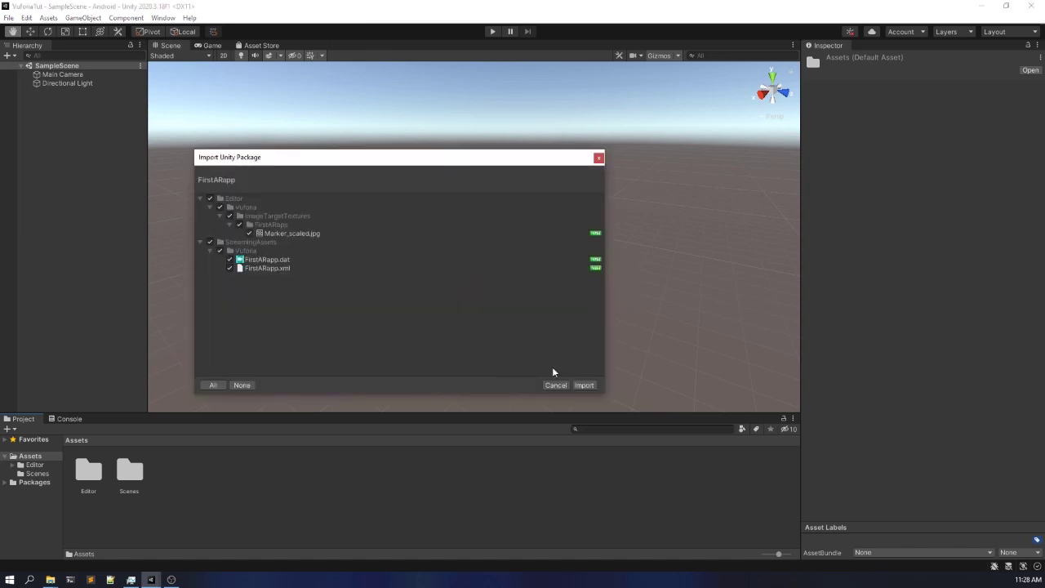
click(584, 385)
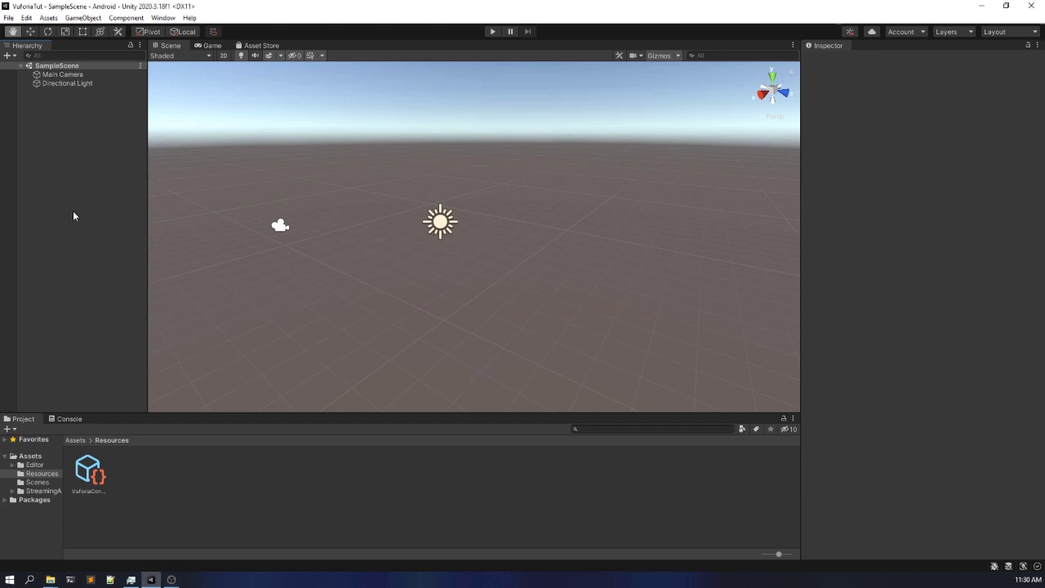
click(75, 440)
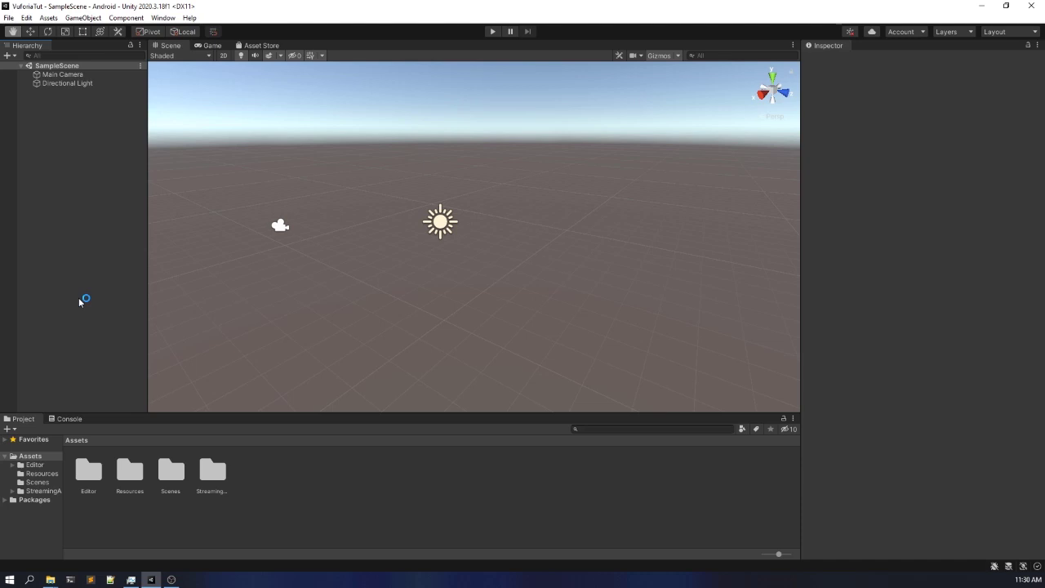
- Delete the Main Camera from SampleScene and save the scene
click(89, 75)
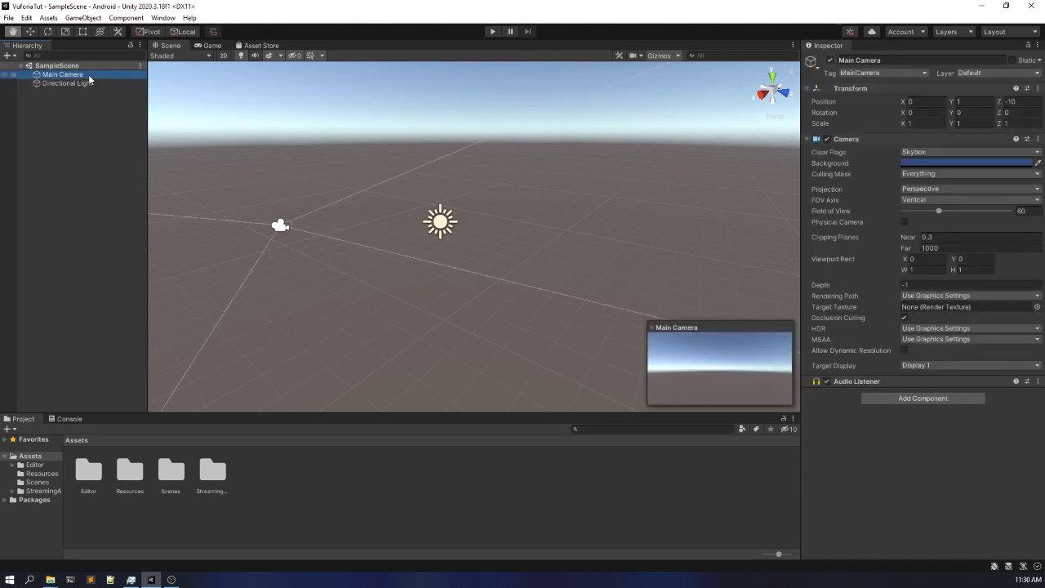
key(Delete)
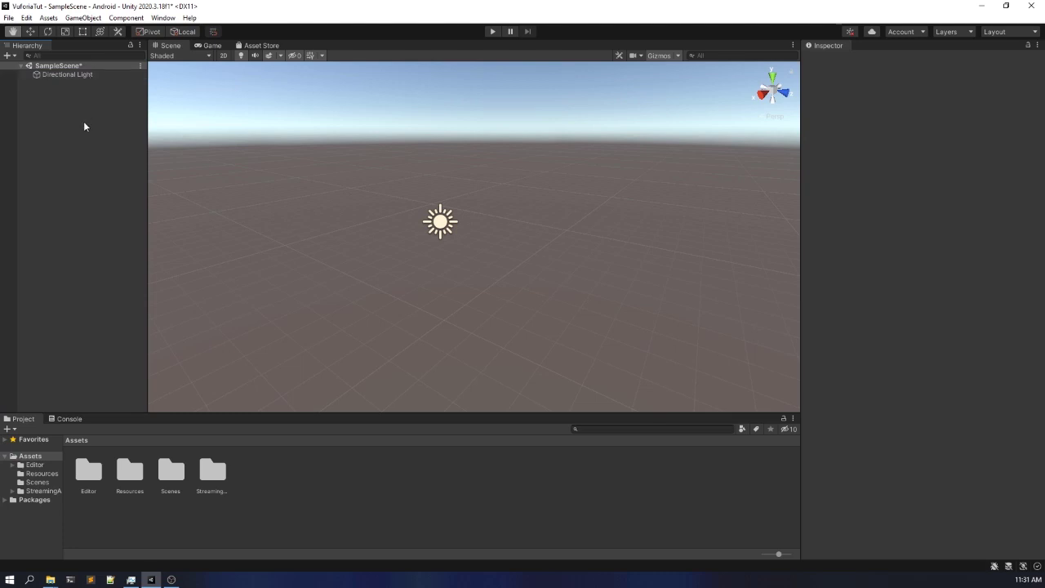
key(ctrl+s)
- Add a Vuforia Engine AR Camera to SampleScene, keeping the default object name
right_click(84, 127)
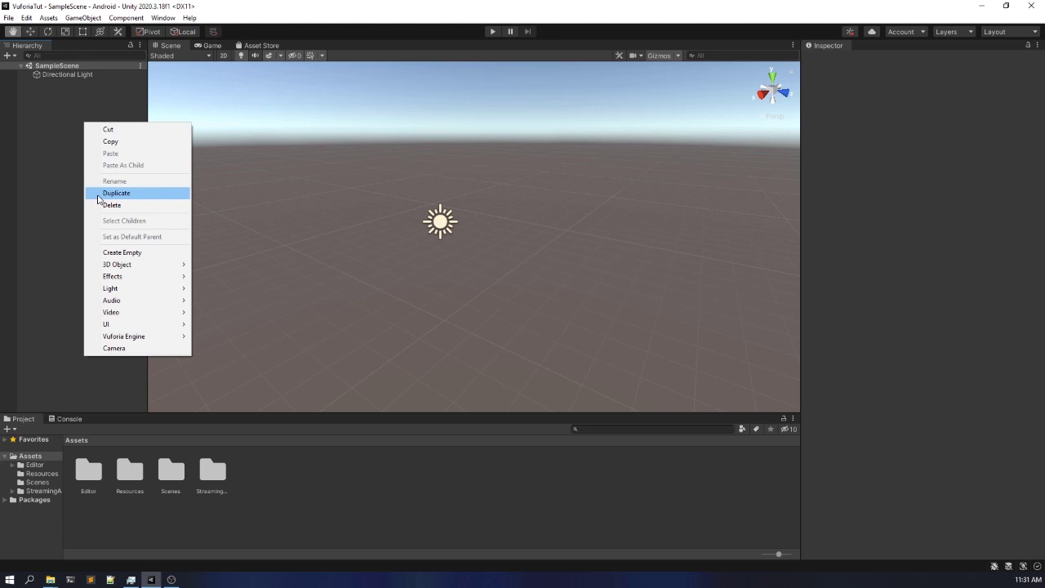
click(45, 148)
right_click(45, 148)
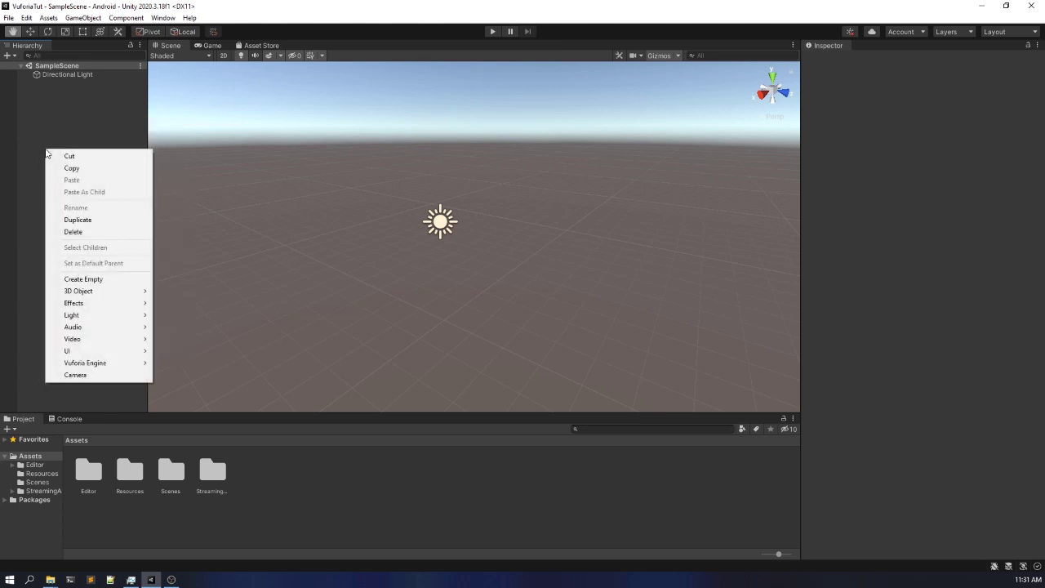
mouse_move(95, 366)
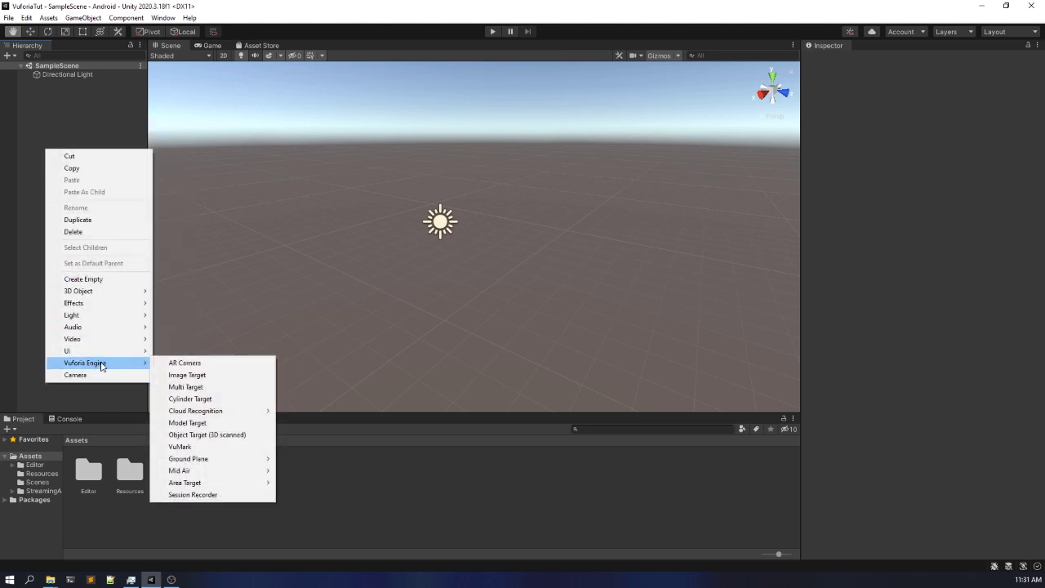
click(191, 367)
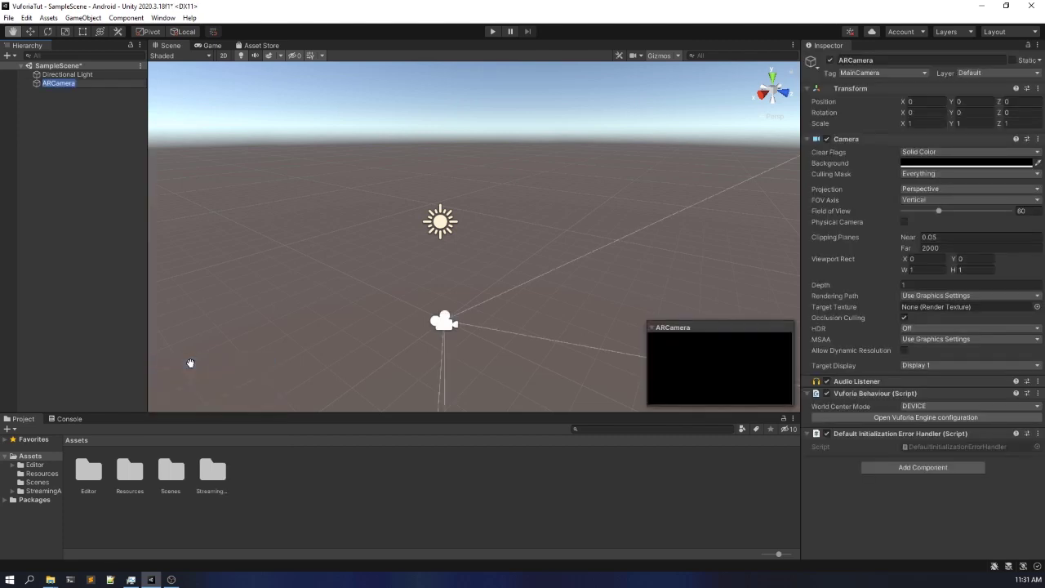
click(83, 173)
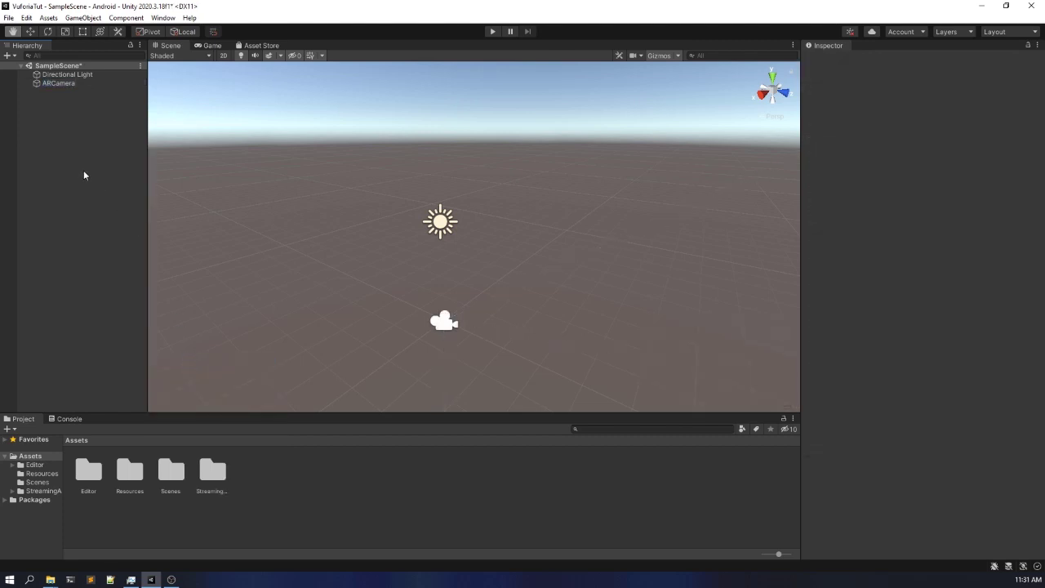
- Paste the app license key into the Vuforia Engine configuration of the ARCamera and save the scene
click(90, 83)
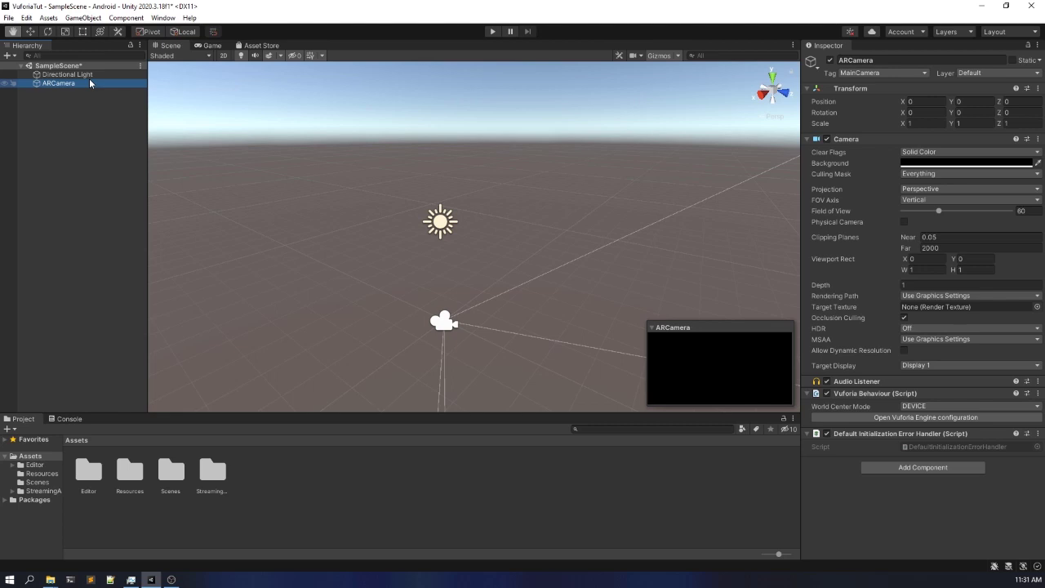
click(91, 140)
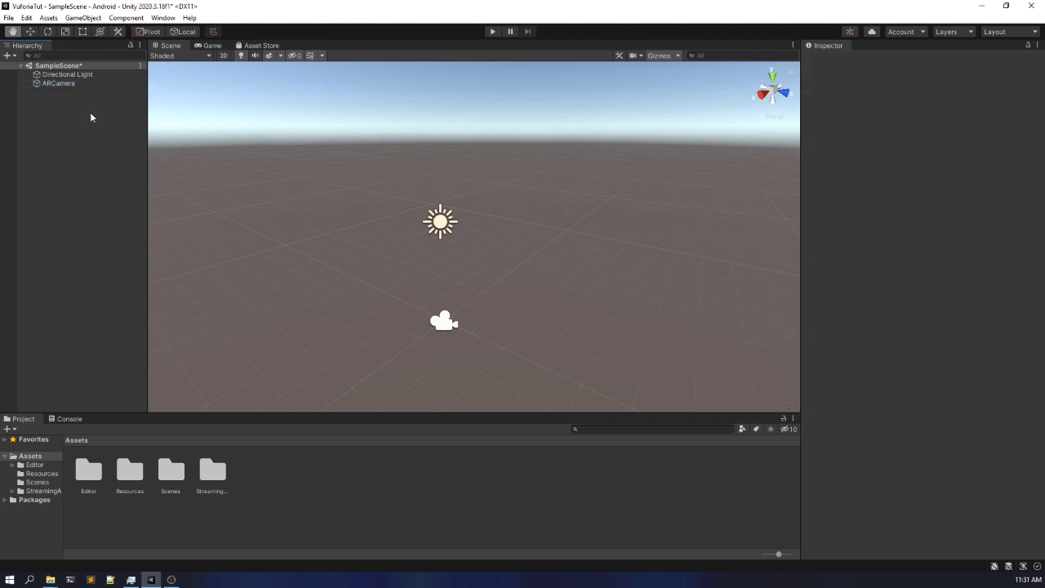
click(76, 82)
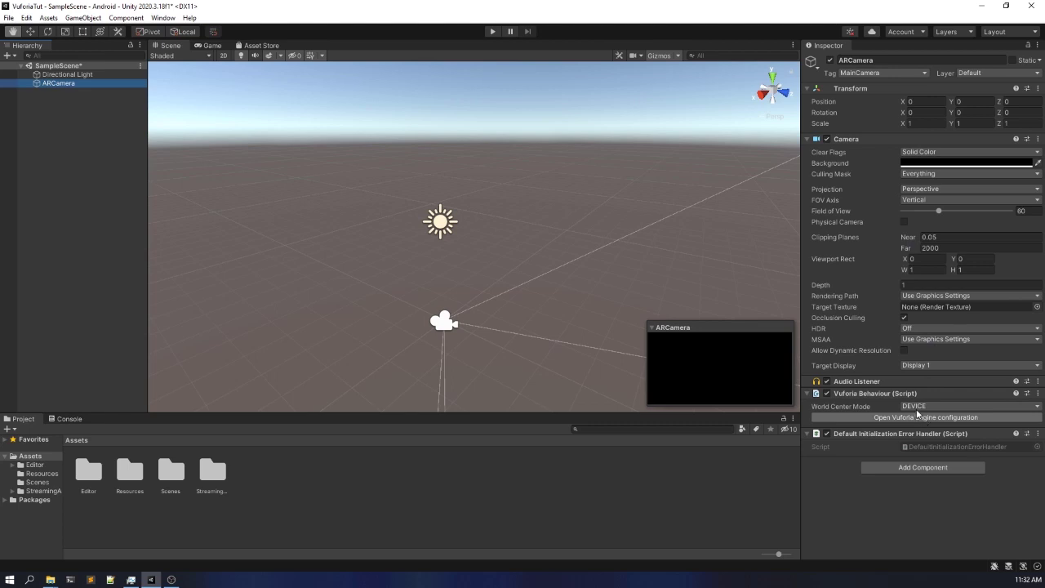
click(899, 419)
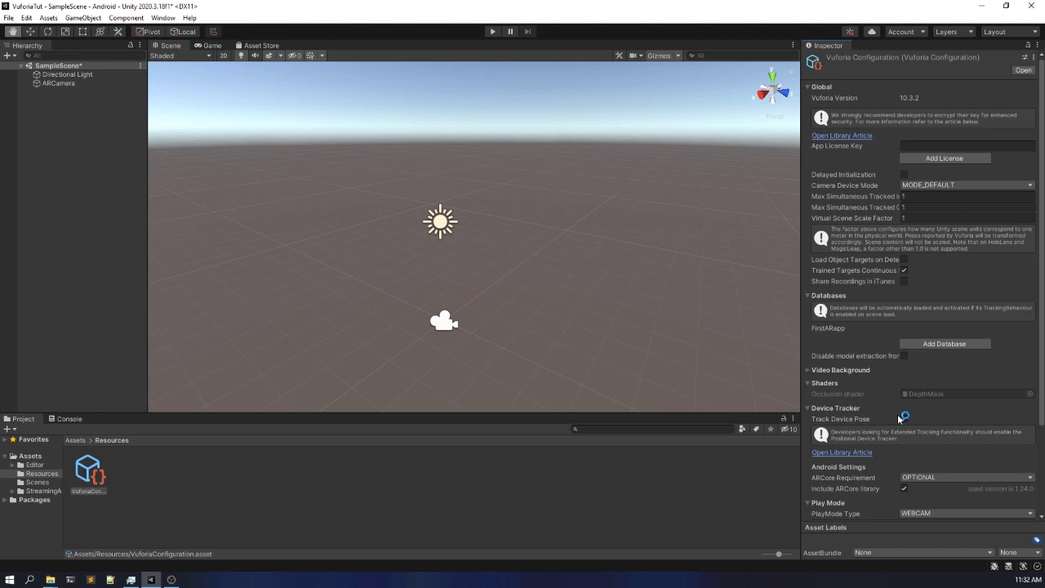
click(942, 144)
key(ctrl+v)
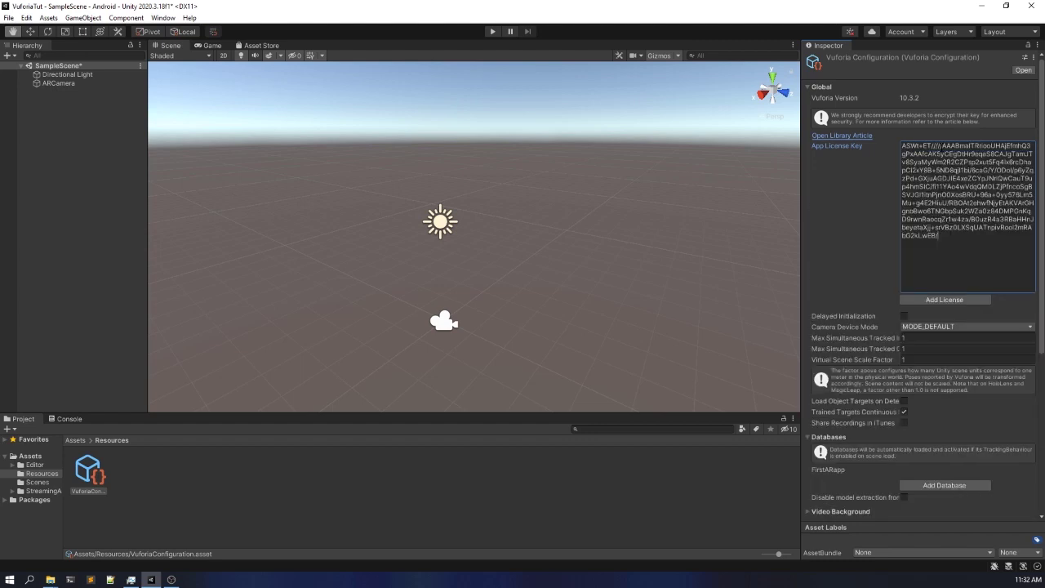
key(ctrl+a)
click(932, 279)
click(99, 198)
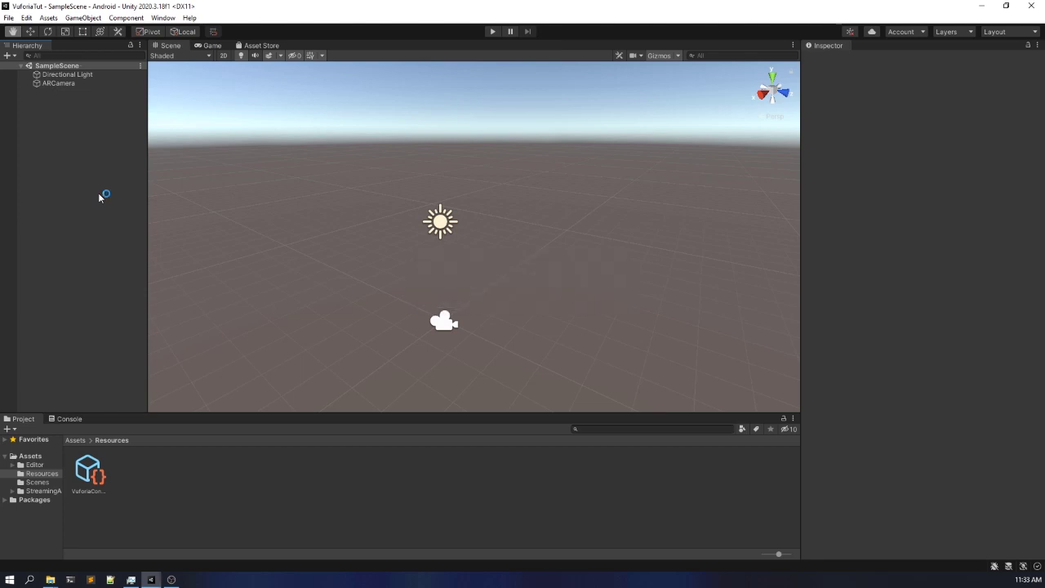
- Add a Vuforia Engine Image Target to the scene and frame it in the Scene view with the Move tool active
right_click(84, 138)
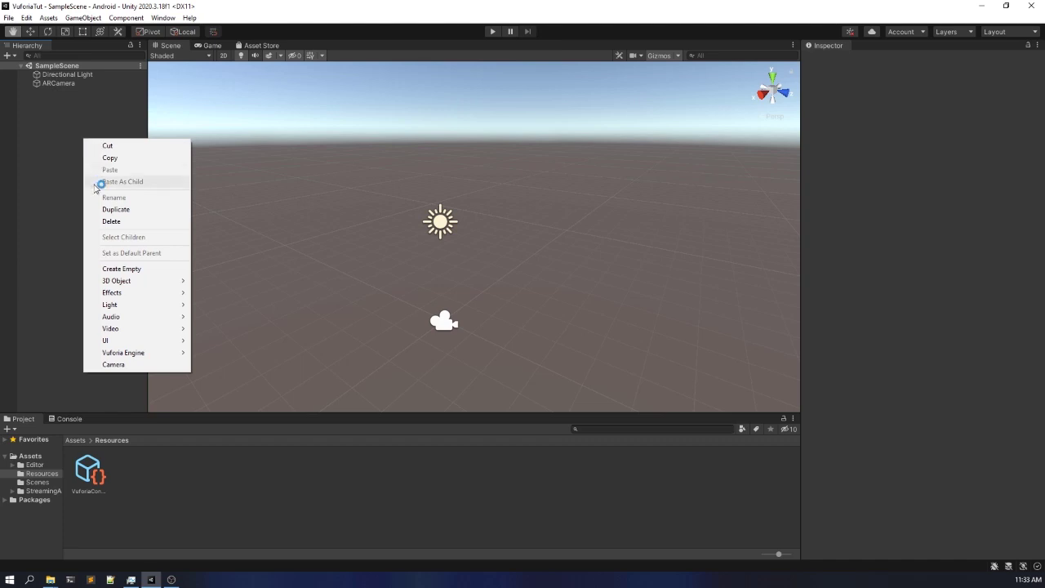
click(118, 353)
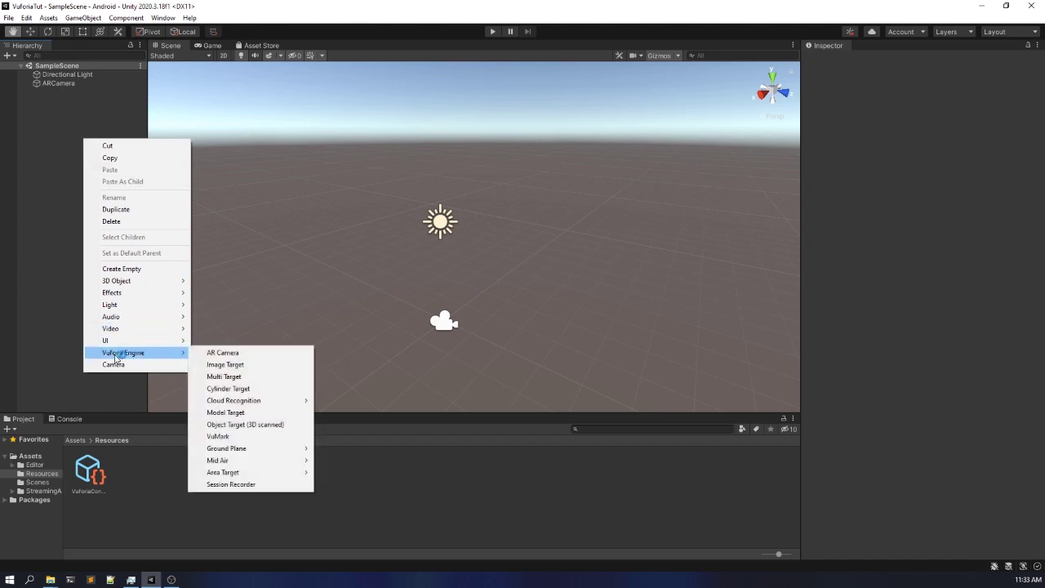
click(241, 365)
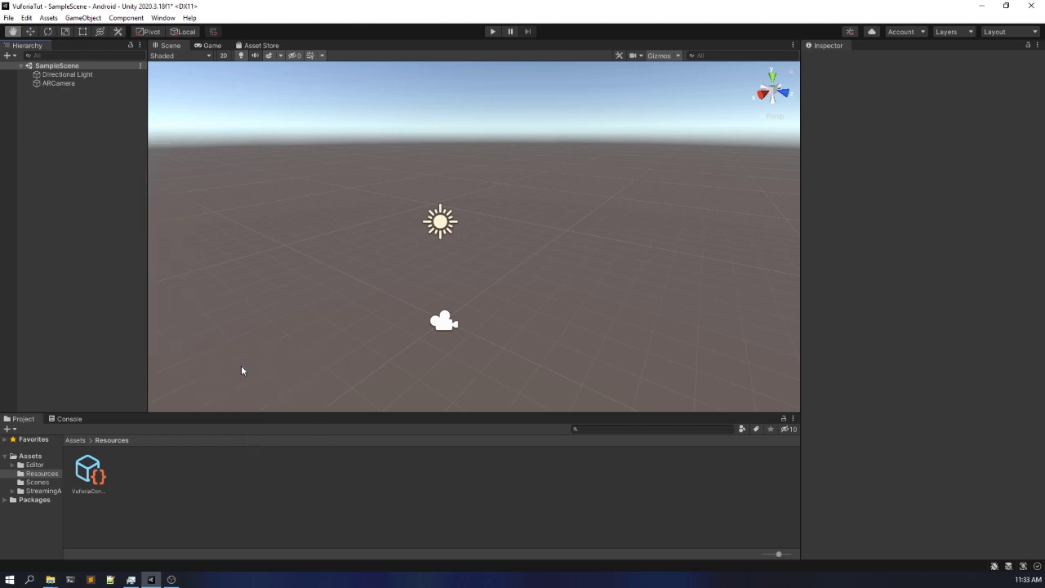
click(73, 174)
click(87, 92)
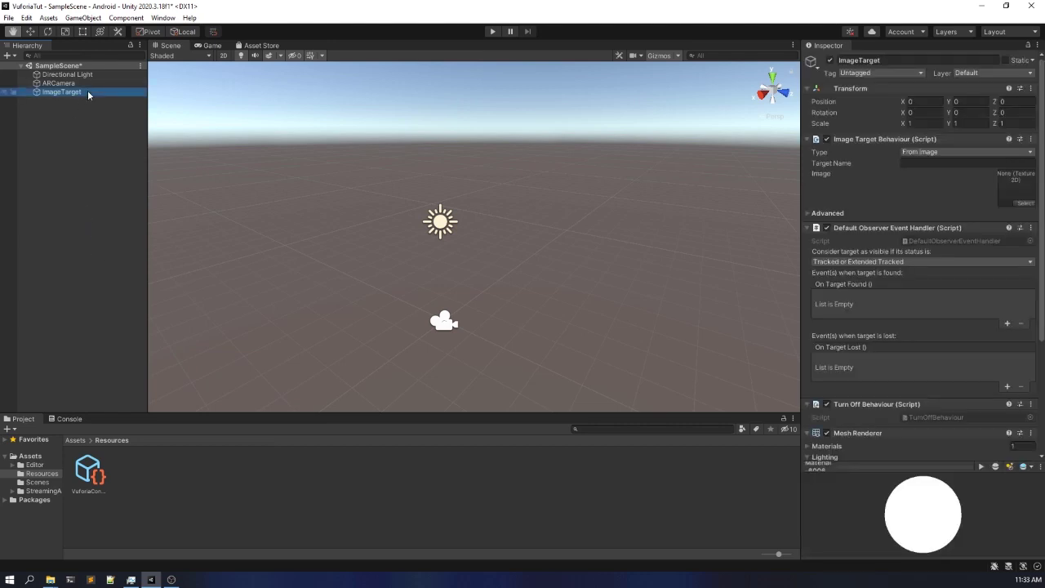
double_click(87, 92)
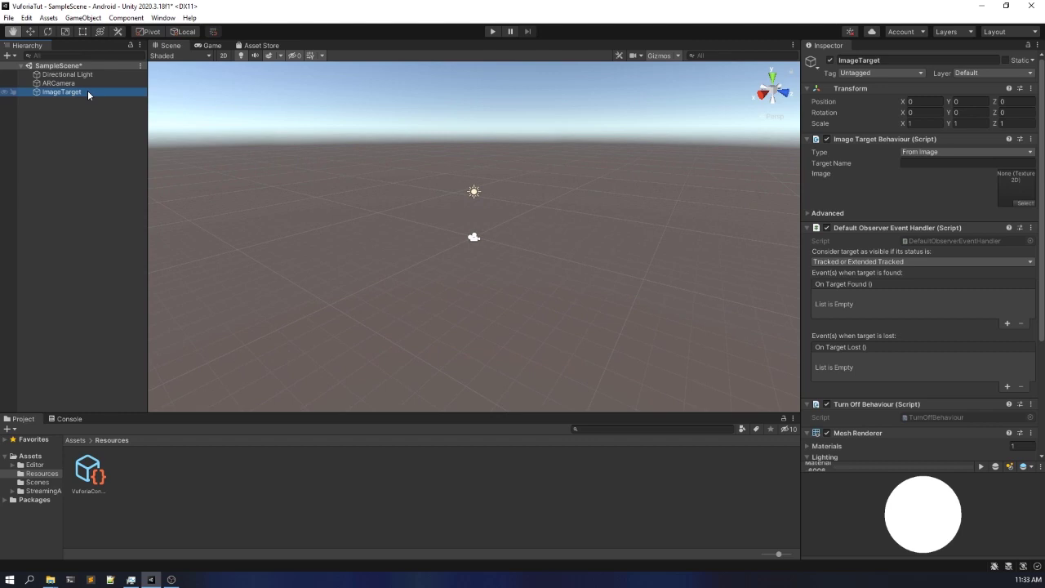
click(31, 31)
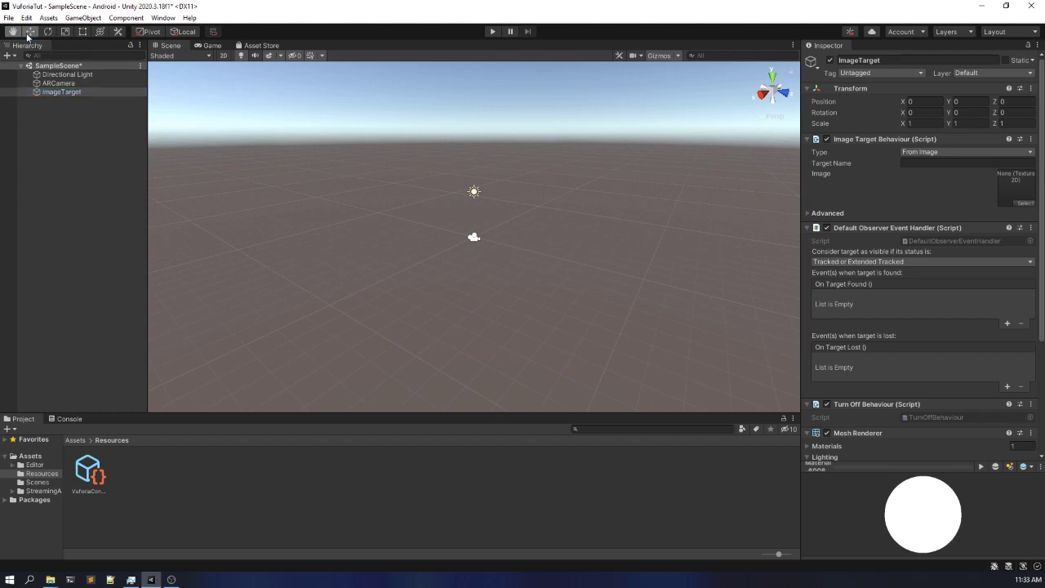
double_click(58, 93)
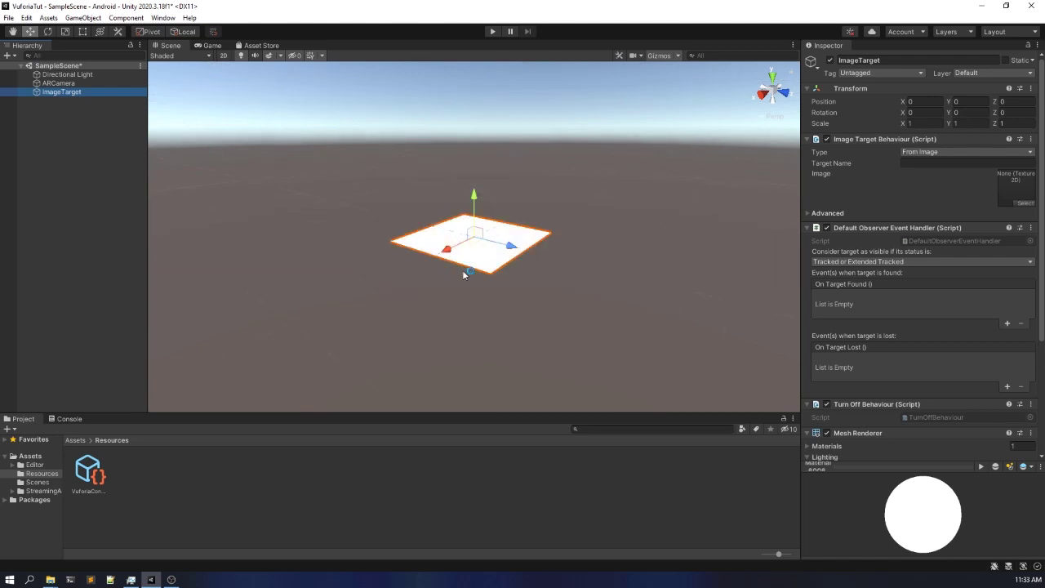
right_drag(410, 228, 507, 263)
middle_drag(431, 237, 555, 346)
right_drag(398, 249, 452, 314)
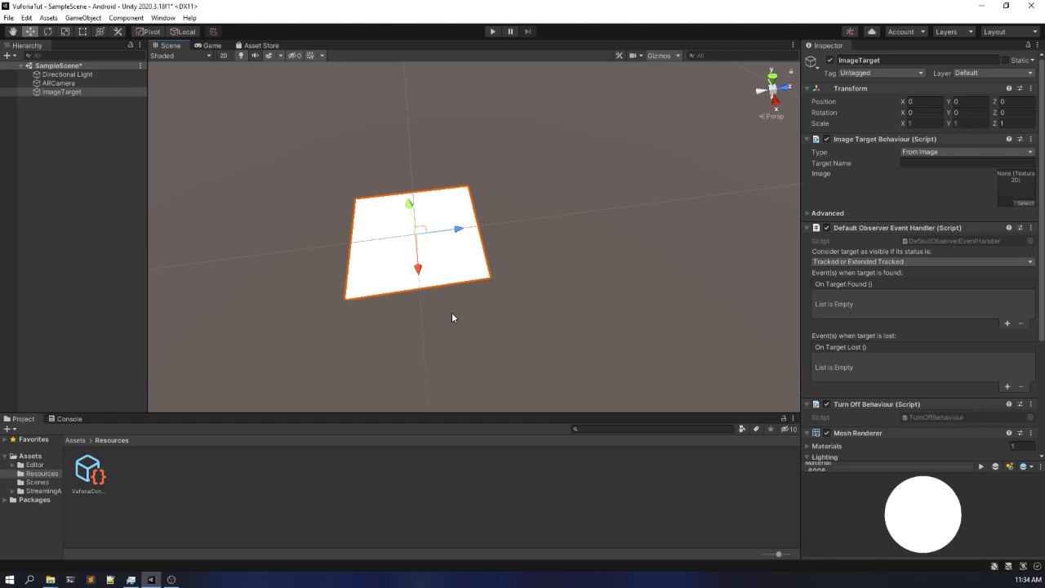
- Set the ImageTarget's Image Target Behaviour type to From Database
click(111, 92)
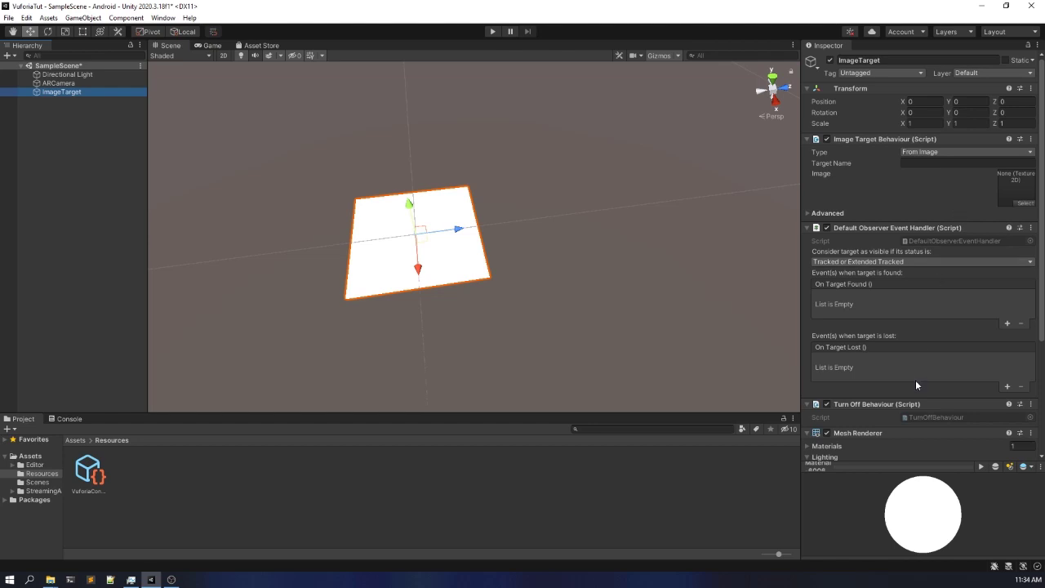
click(943, 152)
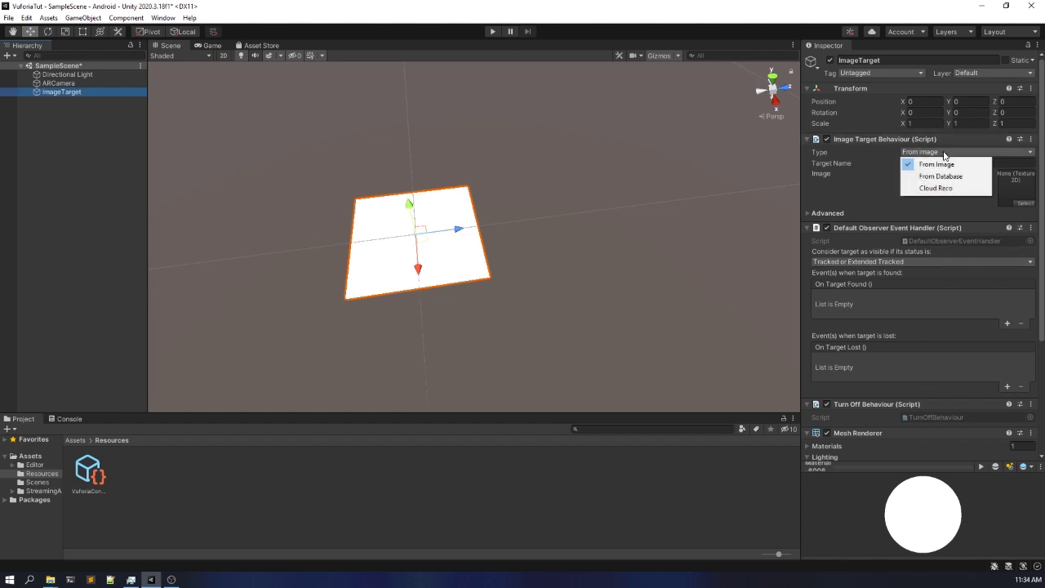
click(942, 189)
click(938, 178)
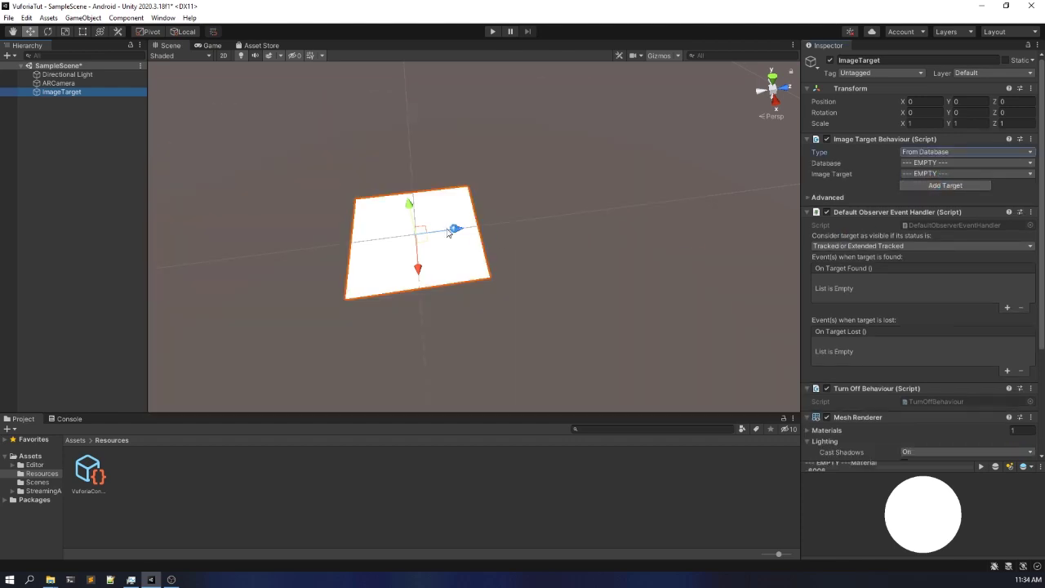
click(386, 214)
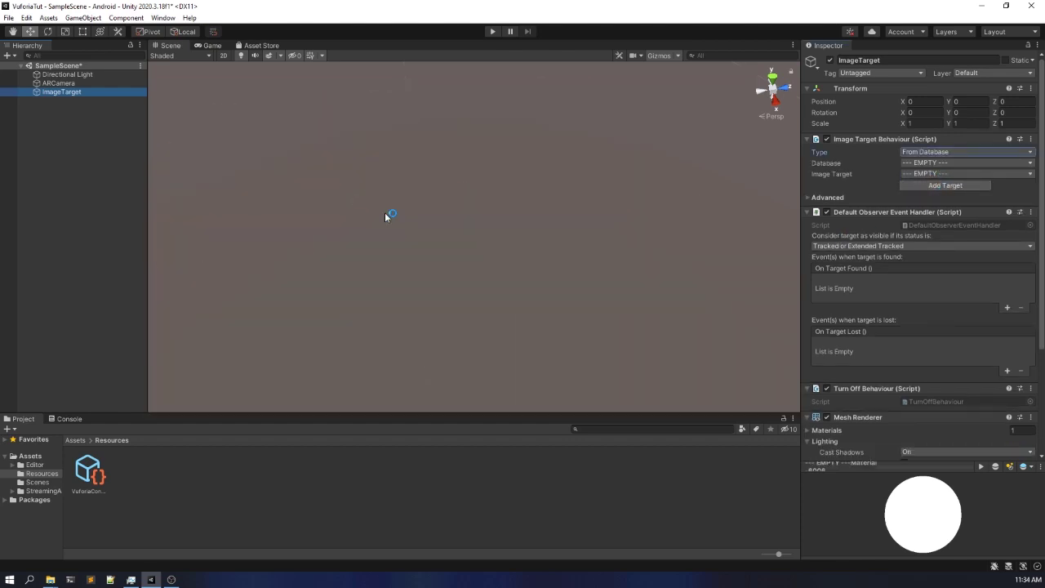
scroll(399, 204, down, 5)
scroll(399, 205, up, 3)
right_drag(511, 156, 565, 163)
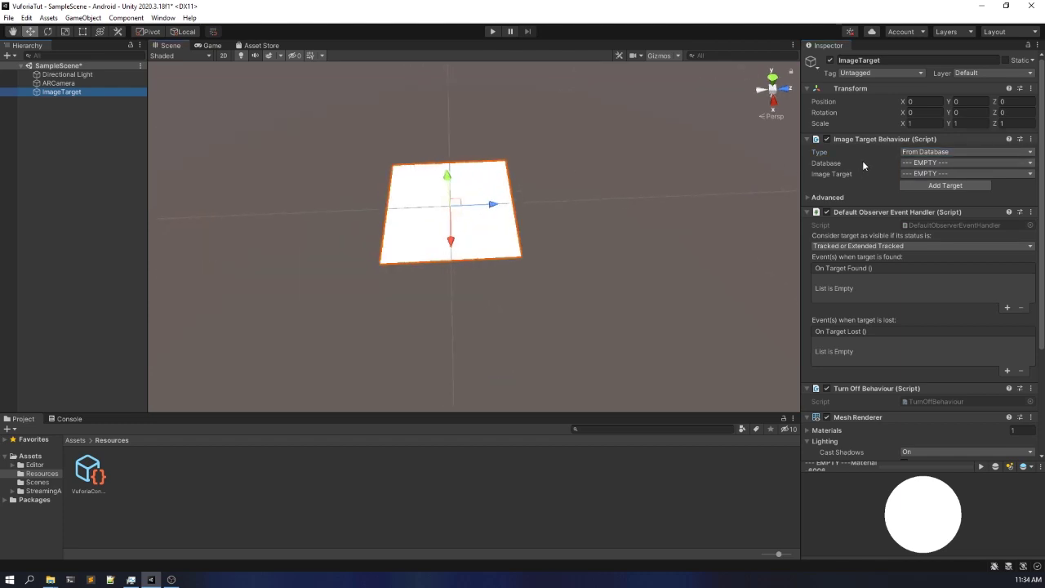
- Assign the FirstARapp database to the ImageTarget, with Marker as its image target
click(914, 163)
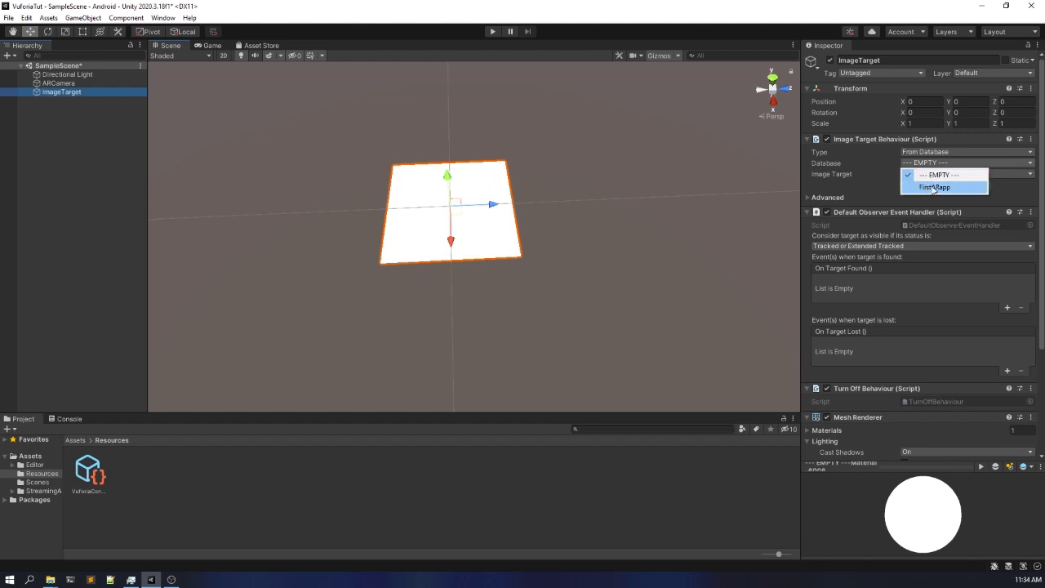
click(936, 187)
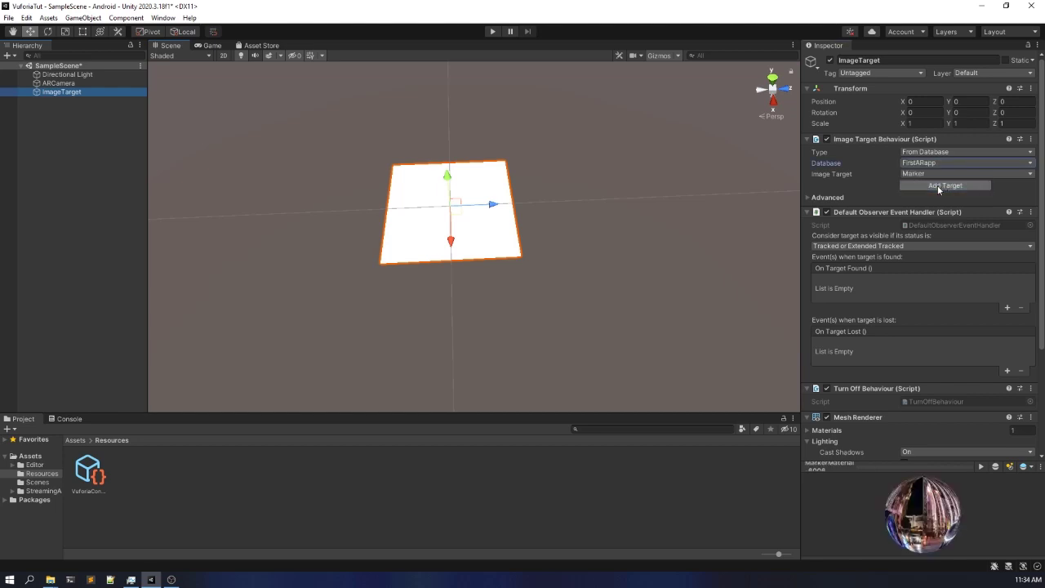
scroll(681, 208, down, 10)
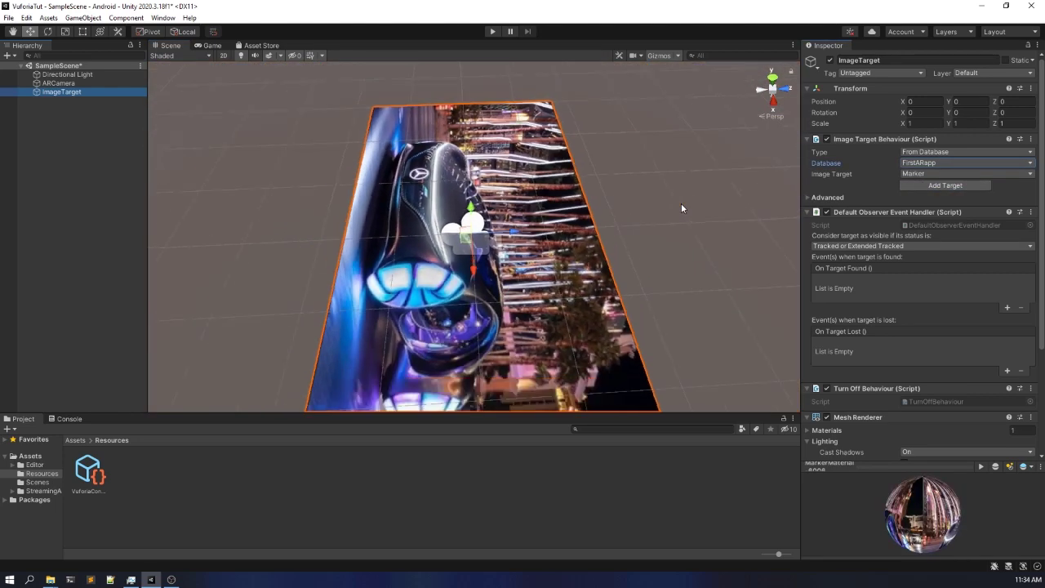
alt+drag(509, 209, 503, 249)
middle_drag(502, 243, 511, 271)
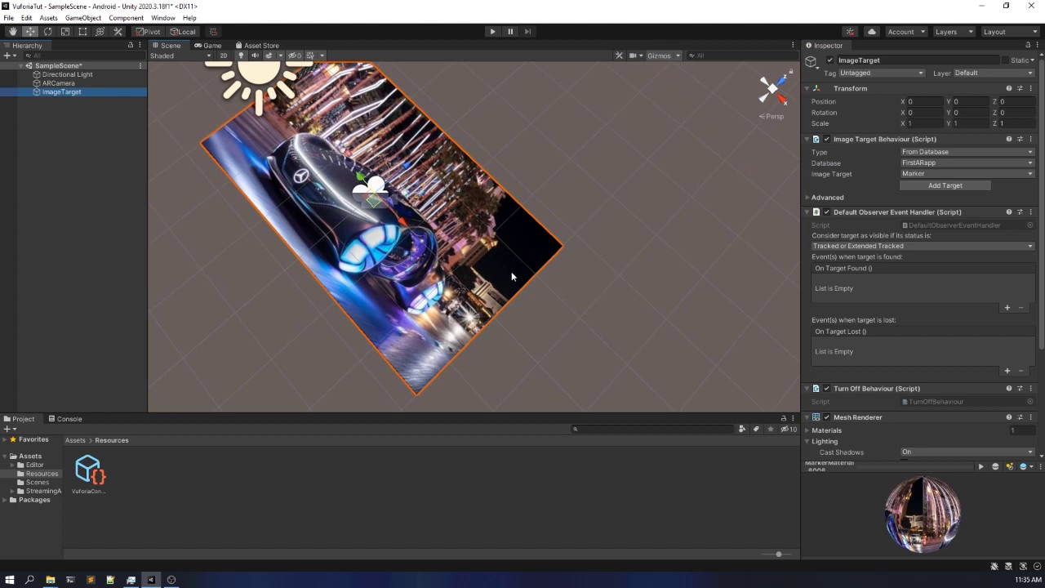
click(957, 174)
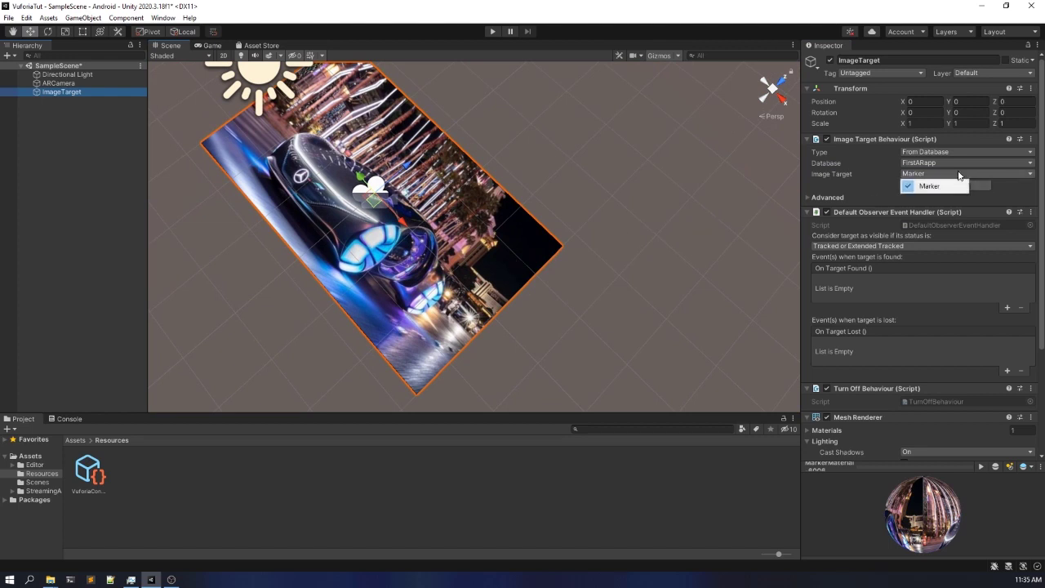
click(318, 286)
alt+drag(319, 286, 441, 212)
scroll(441, 213, down, 3)
scroll(400, 348, down, 1)
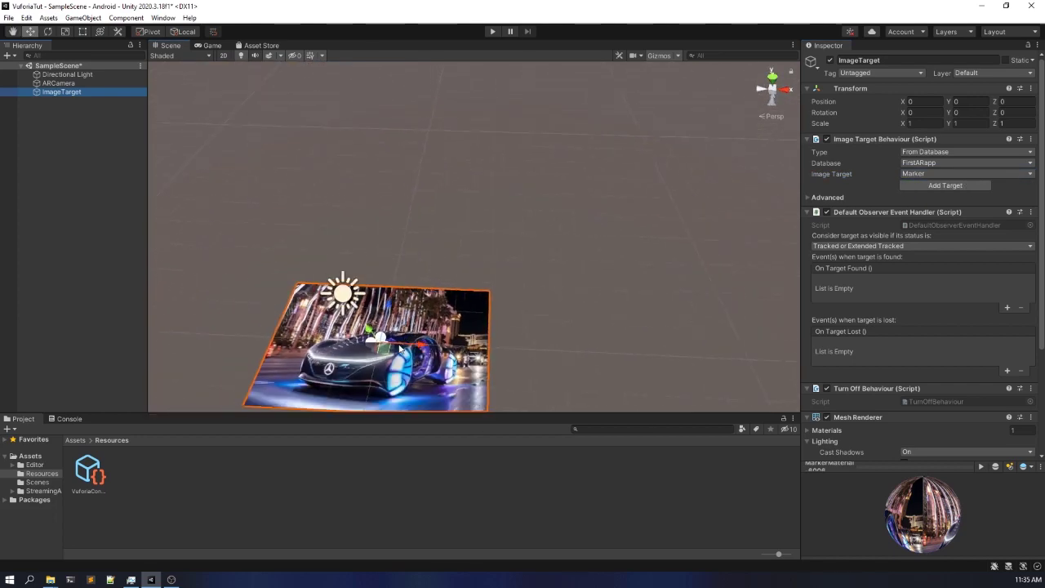
middle_drag(400, 349, 429, 263)
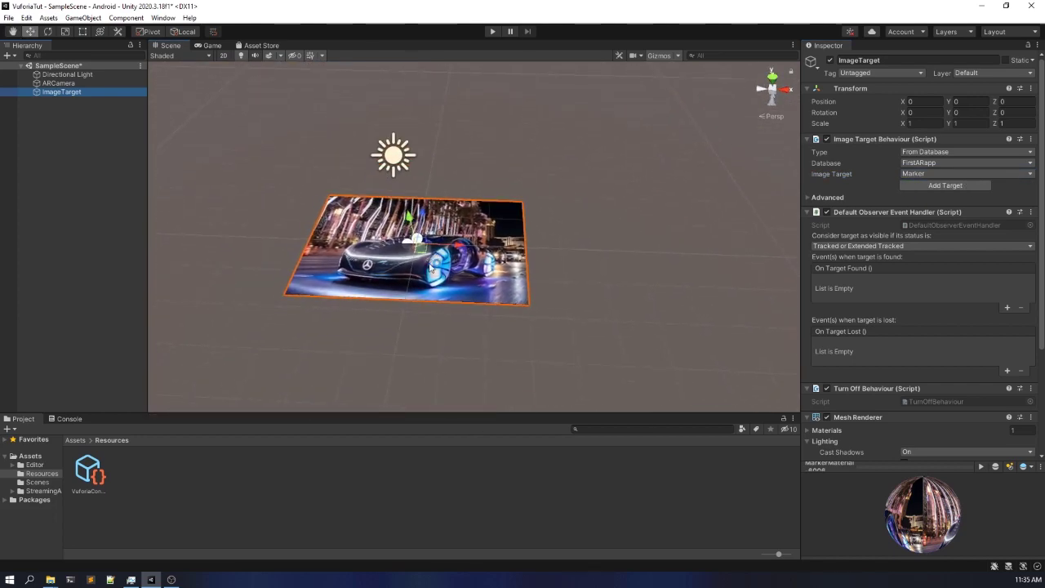
- Add a 3D Cube object to the root of the scene hierarchy
click(85, 177)
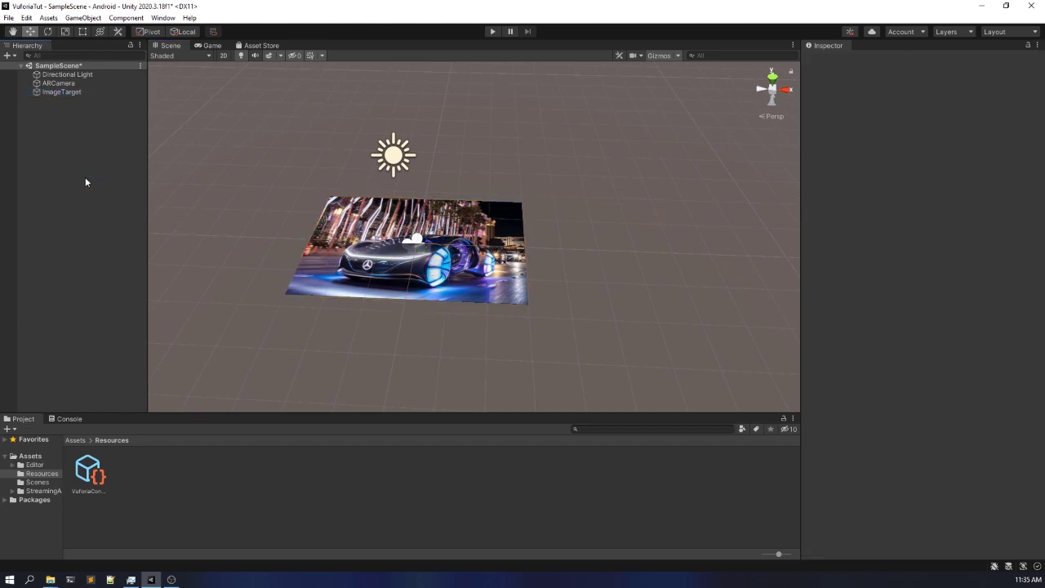
right_click(85, 182)
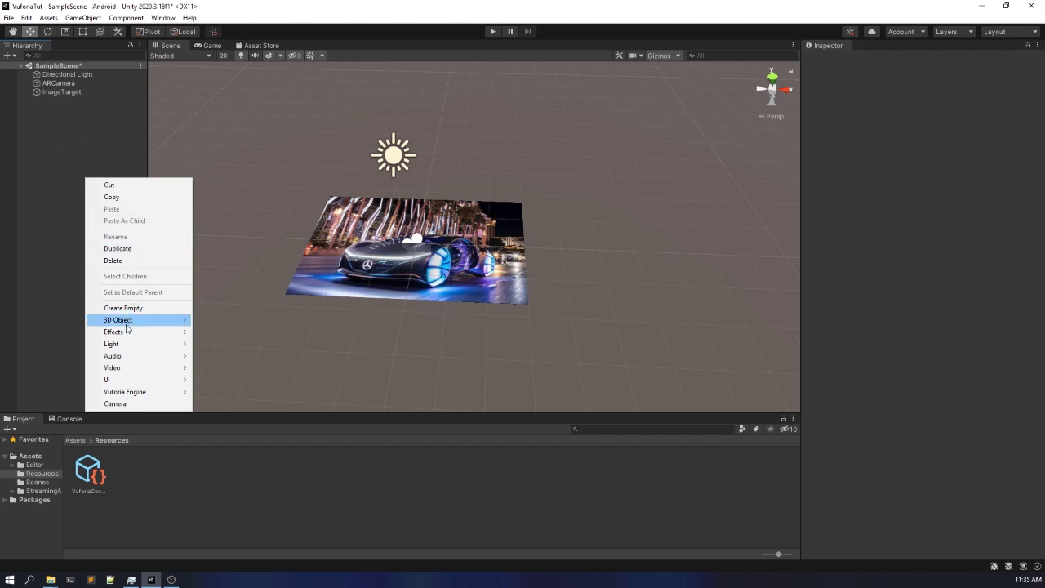
mouse_move(127, 327)
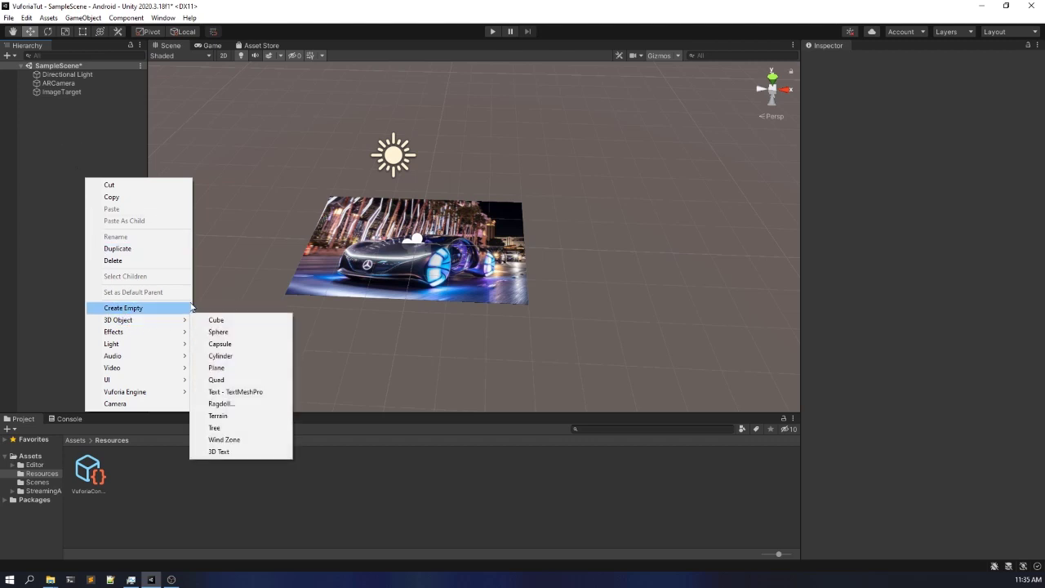
mouse_move(185, 320)
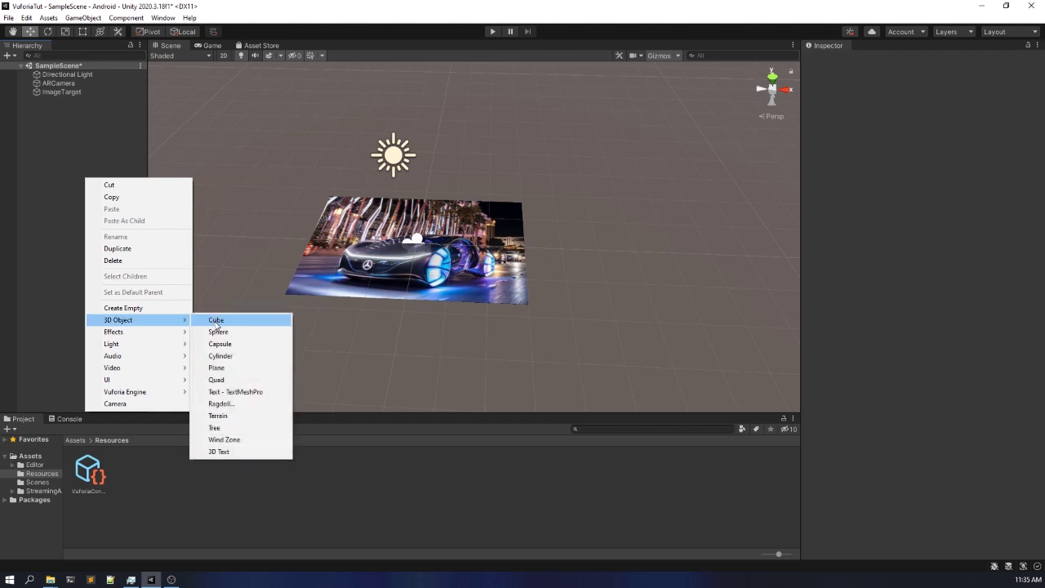
click(216, 324)
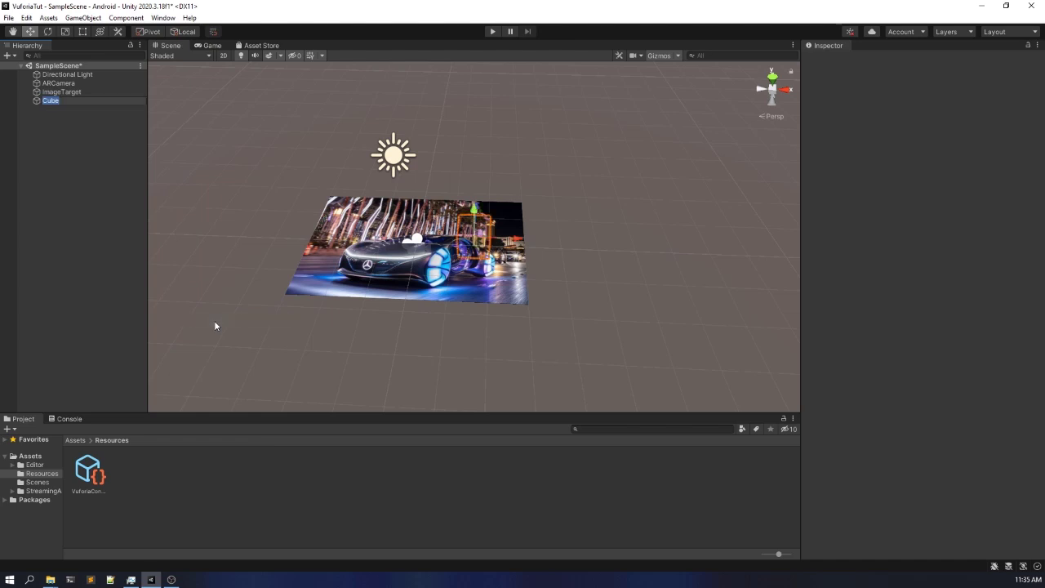
- Reset the Cube's Transform so it sits at the scene origin
click(99, 152)
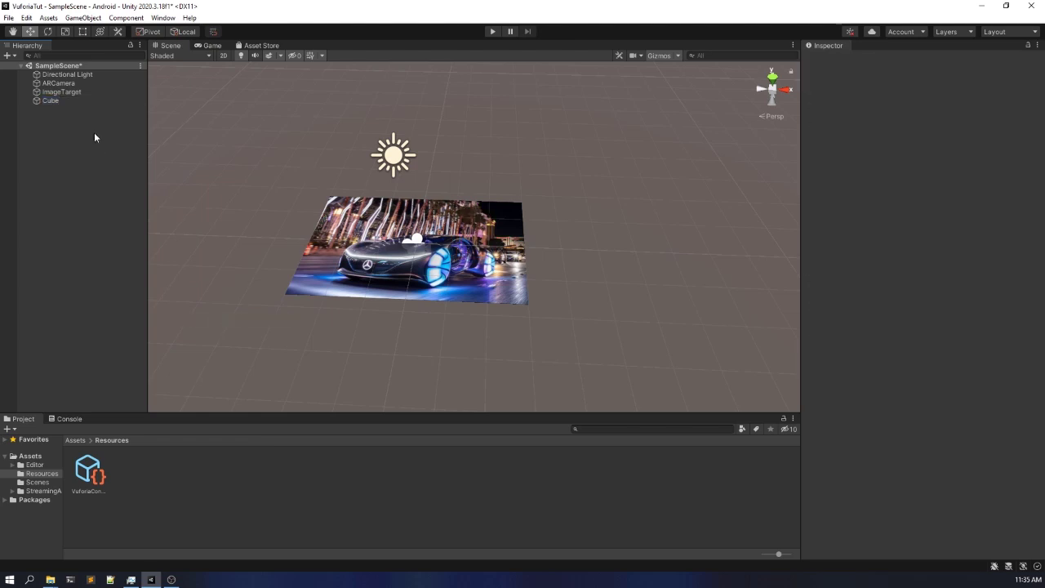
click(88, 99)
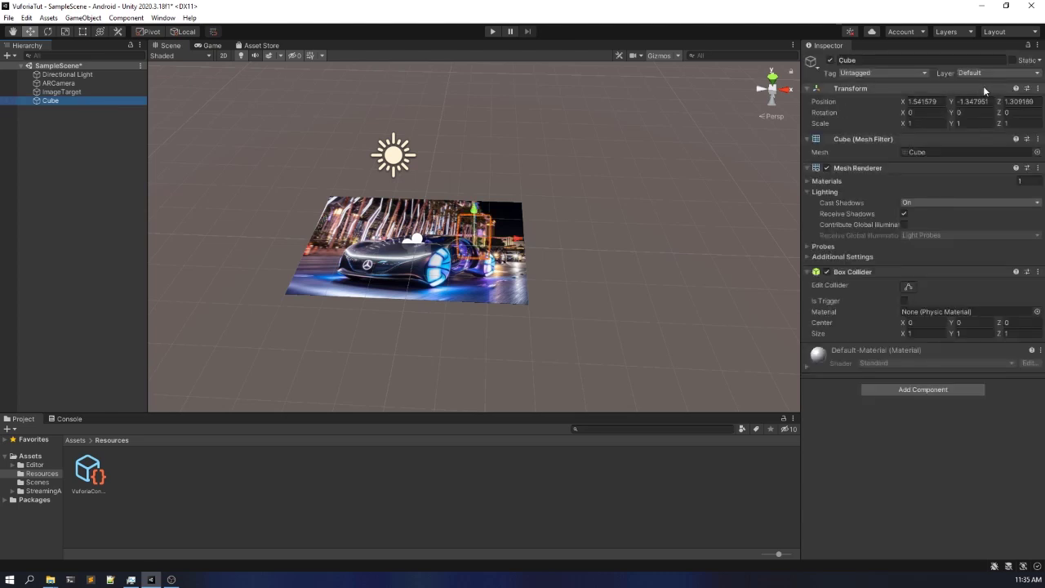
click(1038, 90)
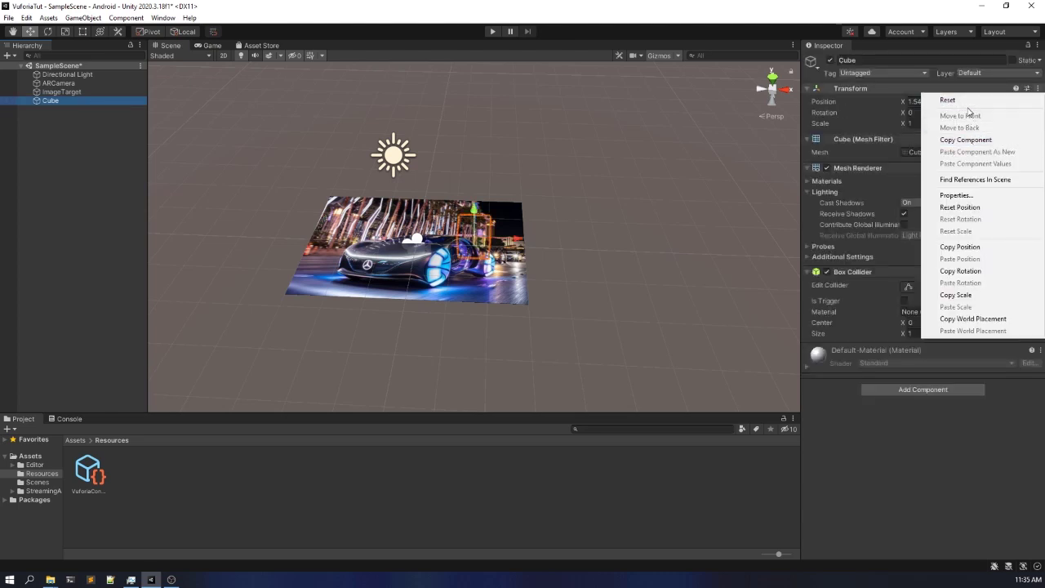
click(967, 102)
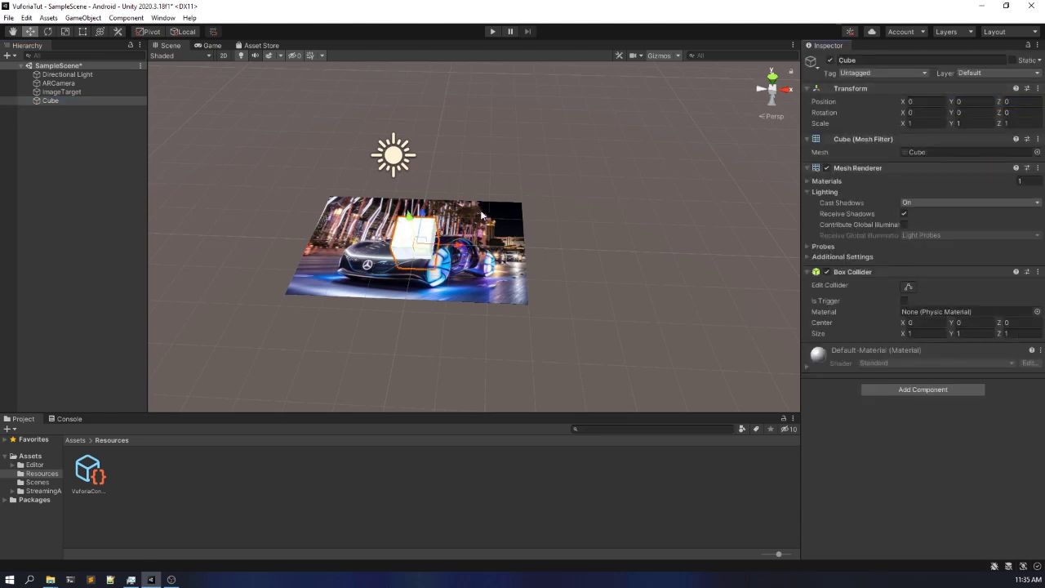
- Raise the Cube above the image target to a Y position of about 1.45, and save the scene
drag(410, 219, 402, 168)
scroll(399, 226, up, 2)
right_drag(399, 225, 427, 120)
scroll(427, 221, down, 3)
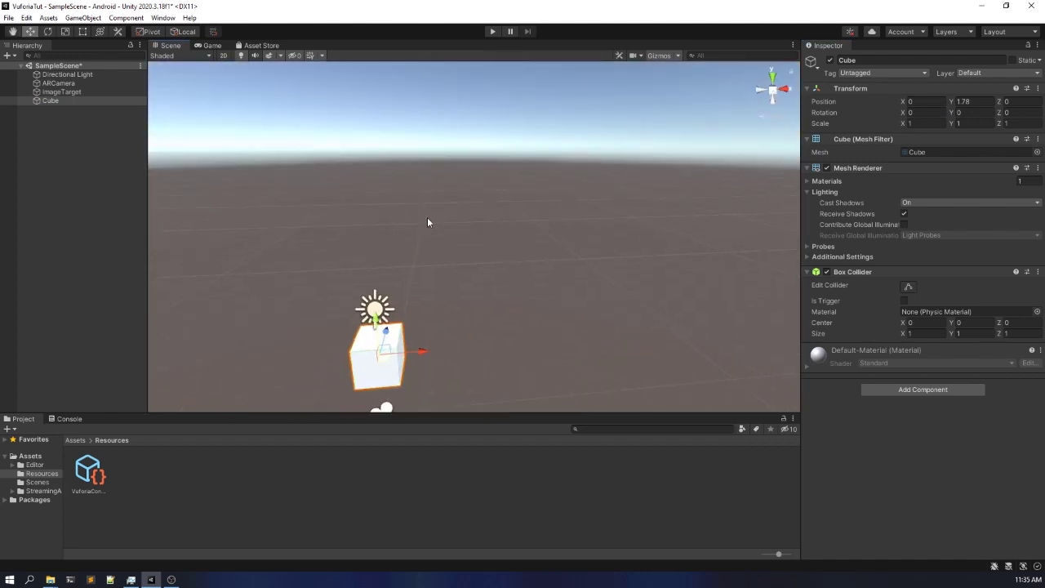
middle_drag(428, 222, 460, 122)
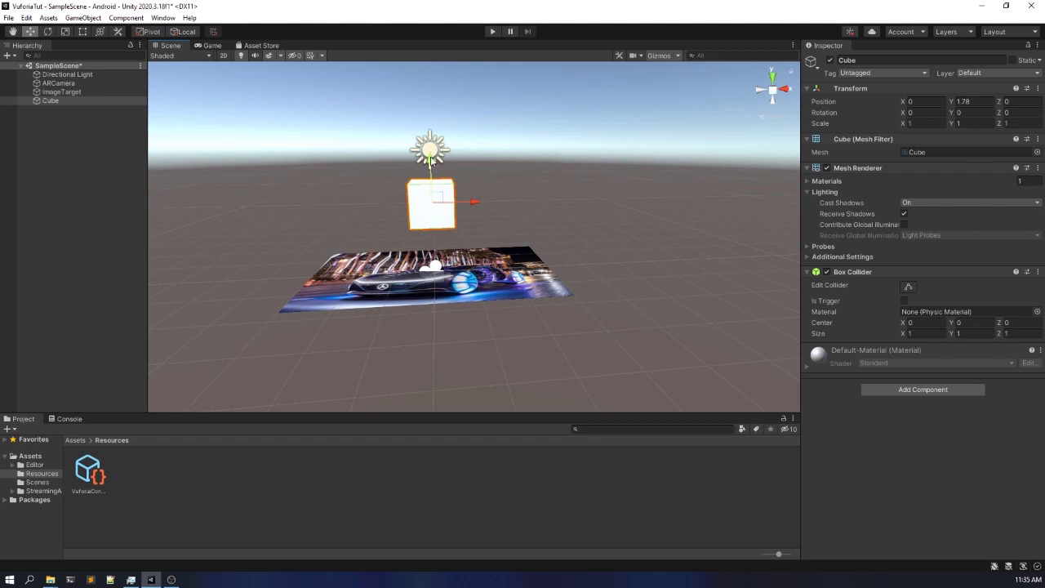
drag(431, 161, 432, 174)
click(93, 125)
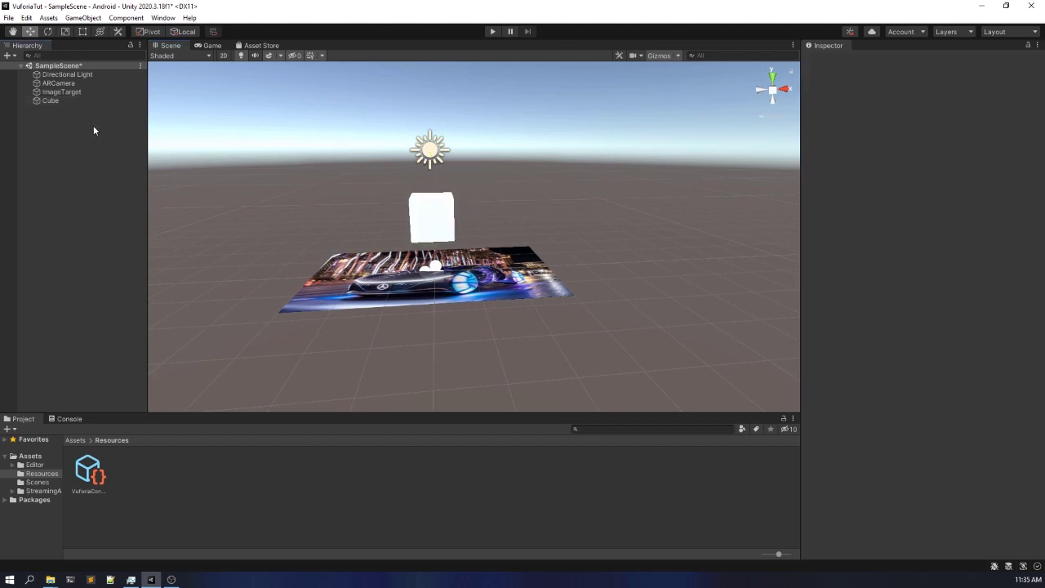
key(ctrl+s)
- Make the Cube a child of ImageTarget in the hierarchy and save the scene
click(51, 100)
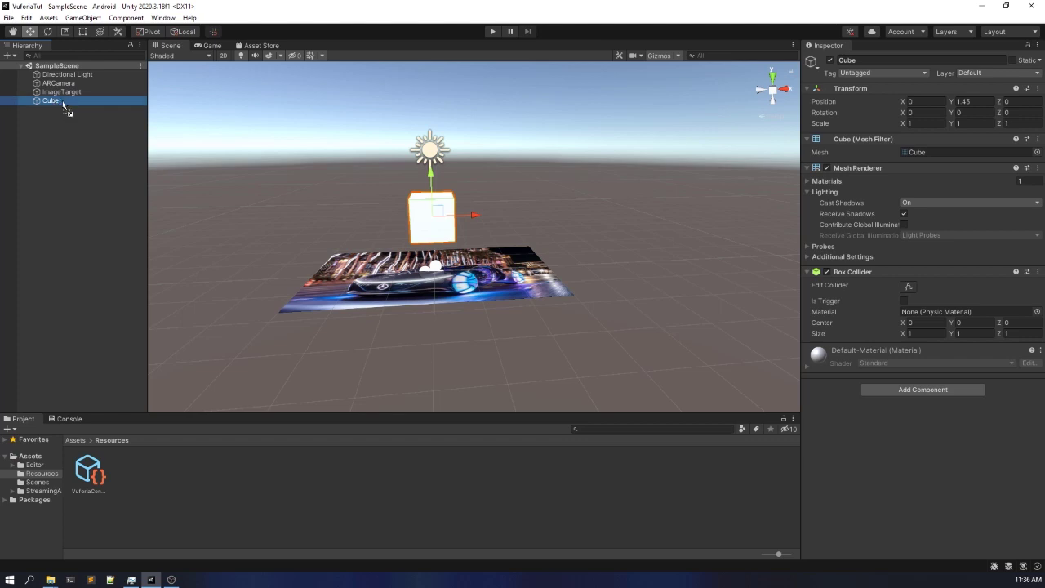
drag(63, 102, 79, 93)
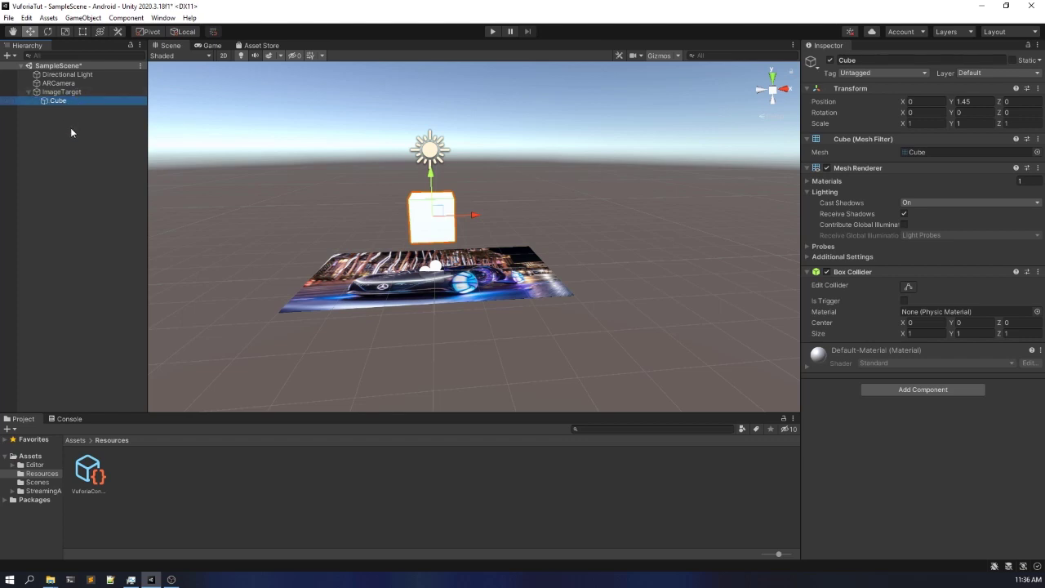
click(71, 130)
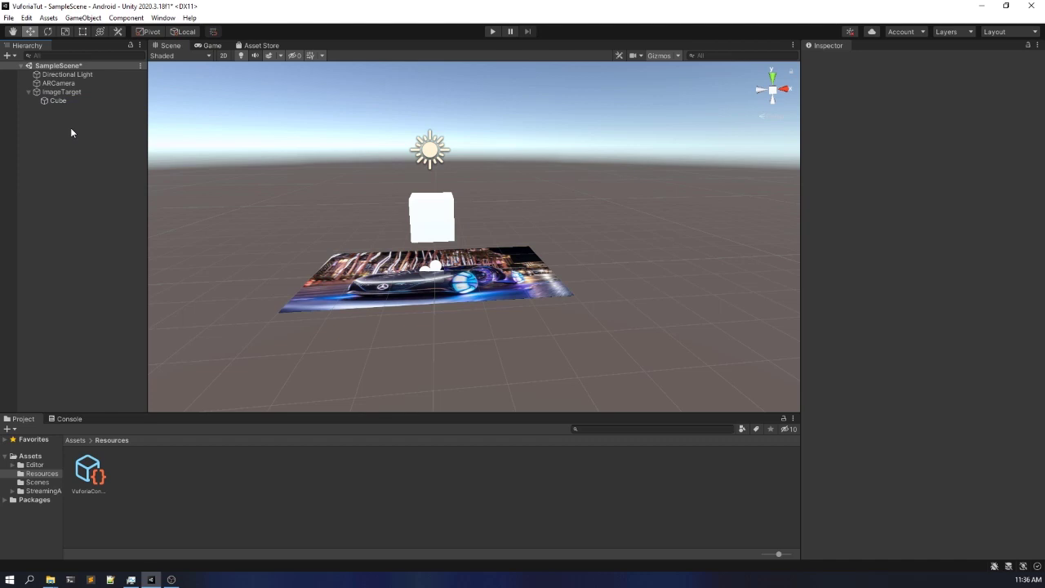
key(ctrl+s)
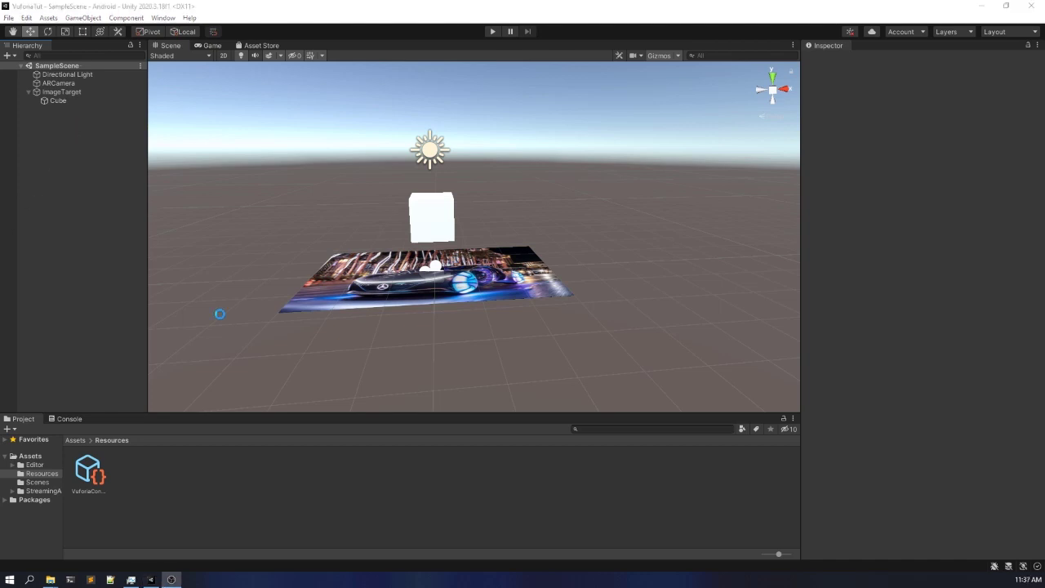
- Run the scene in Play mode to test the Cube on the marker through the webcam, and stop it
click(219, 313)
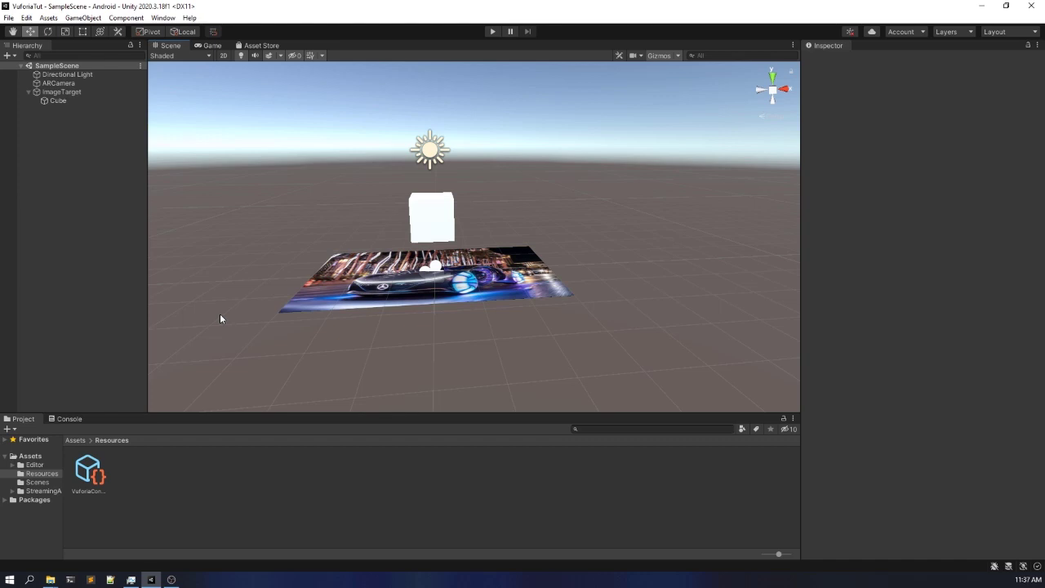
click(496, 31)
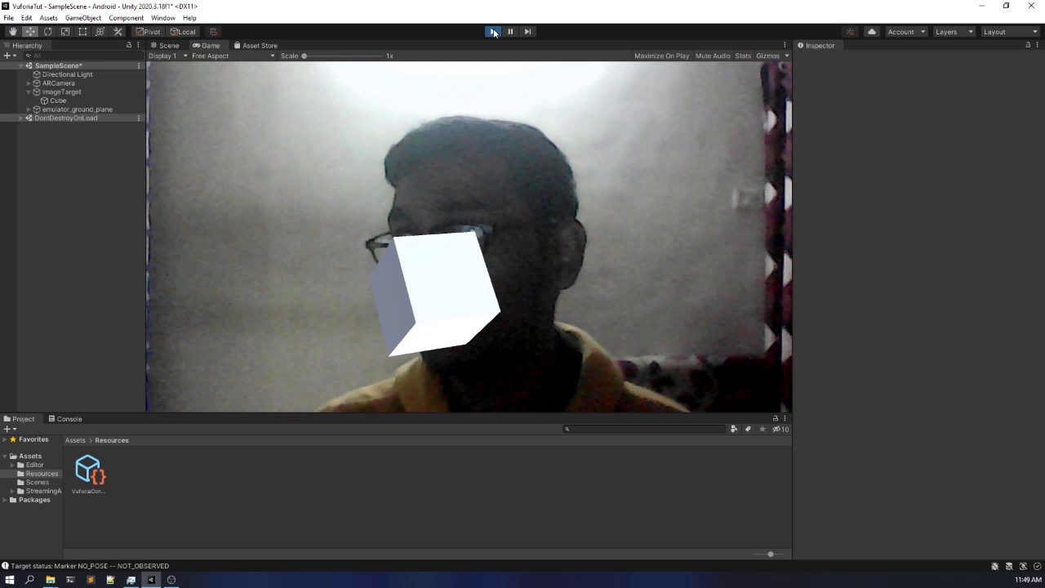
click(494, 33)
- Set the ImageTarget's Default Observer Event Handler to consider the target visible only when its status is Tracked
click(90, 93)
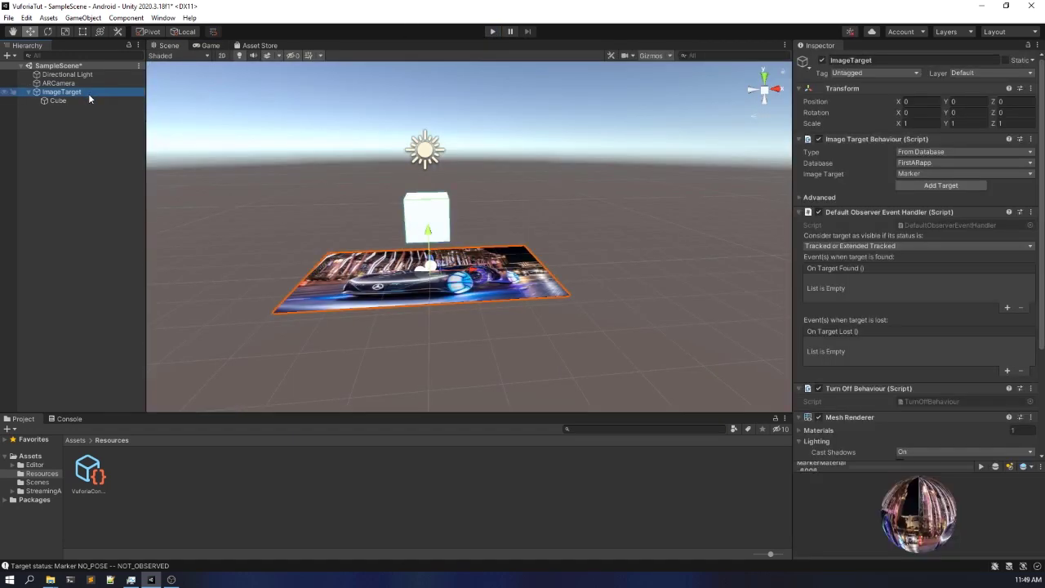
click(874, 247)
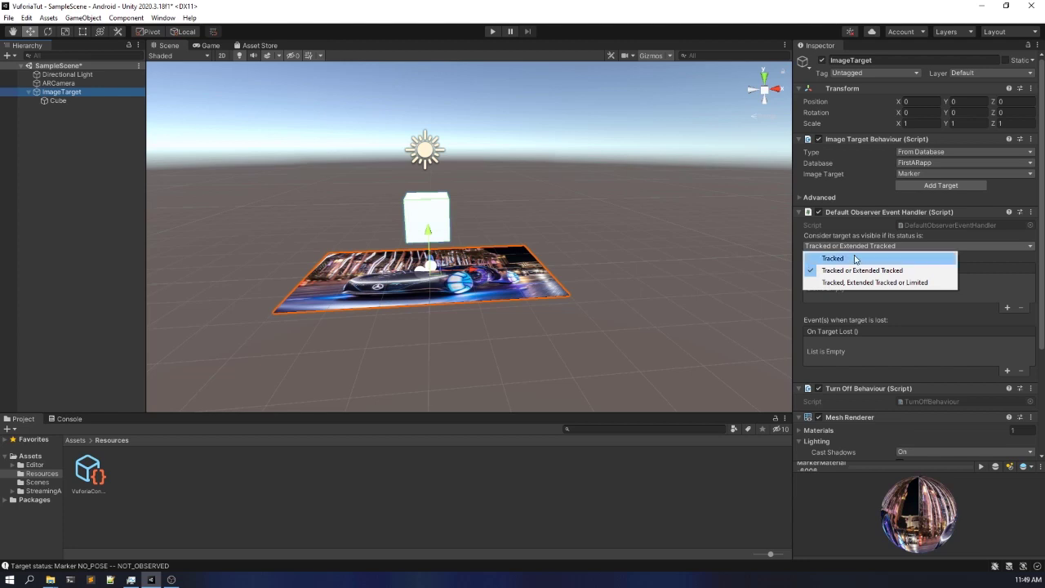
click(854, 258)
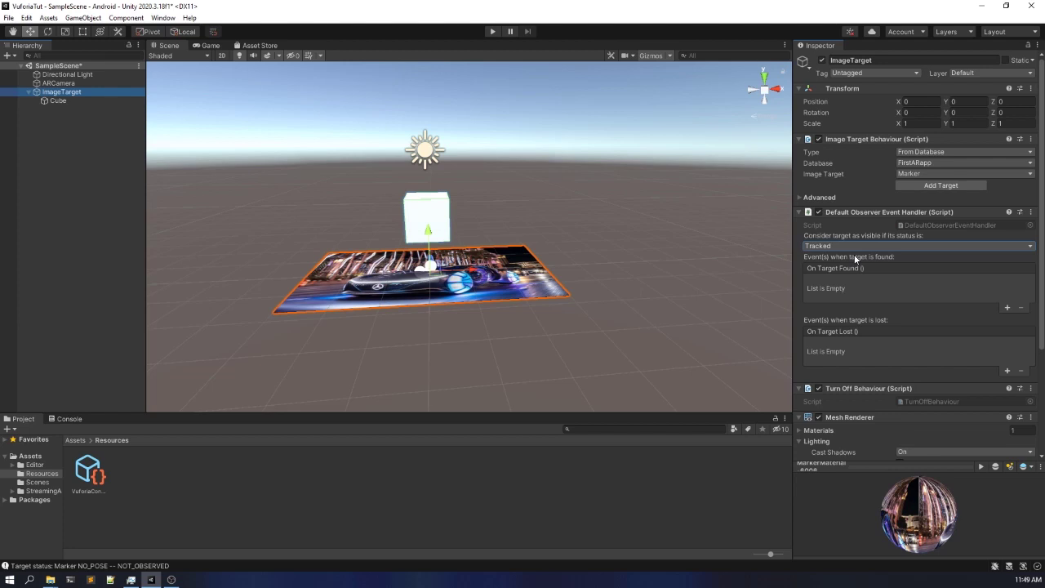
- Test the scene in Play mode with the Tracked-only setting, stop it, and deselect the ImageTarget
click(491, 32)
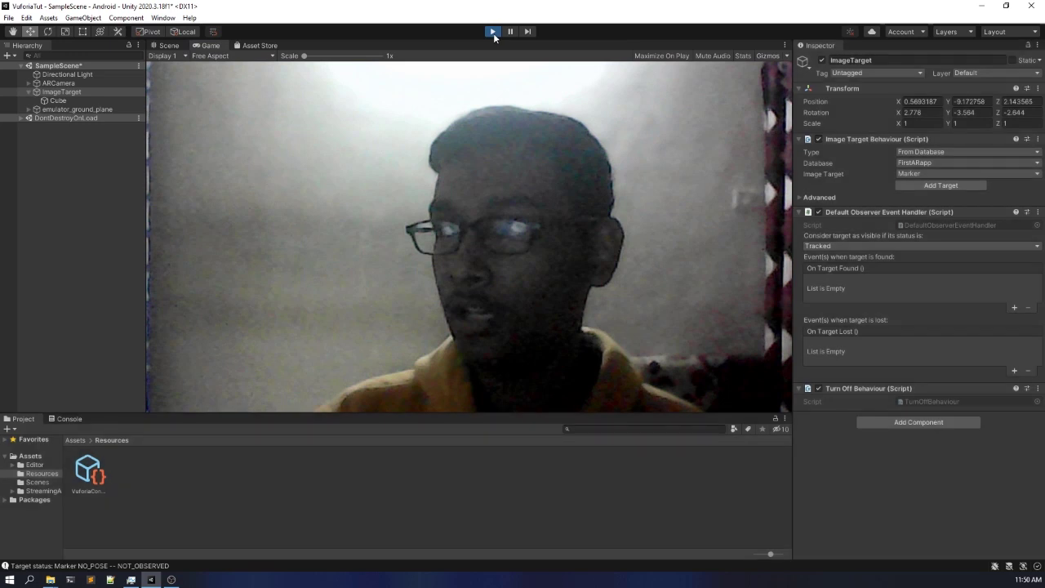
click(493, 33)
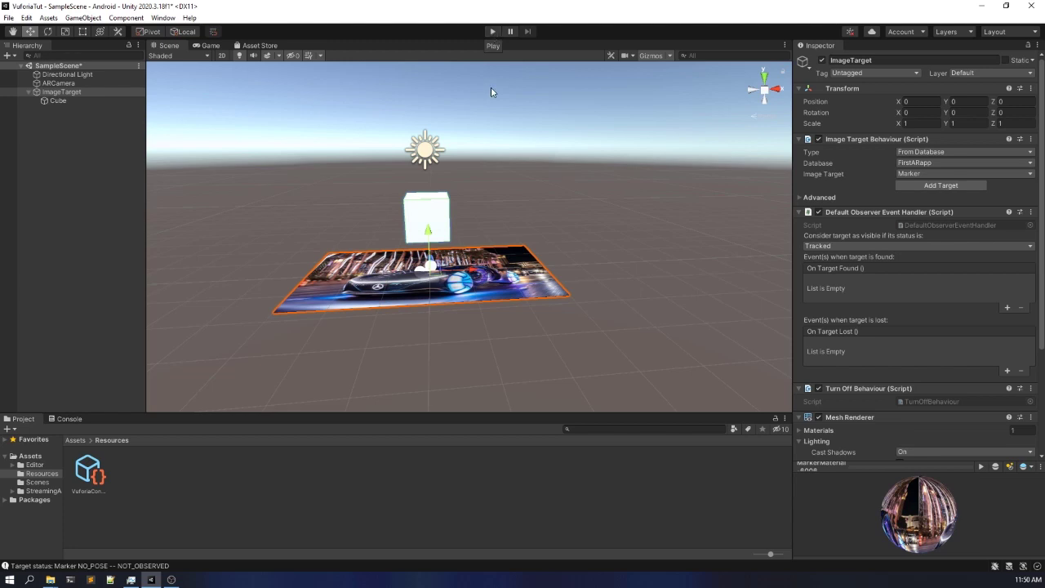
scroll(476, 143, down, 2)
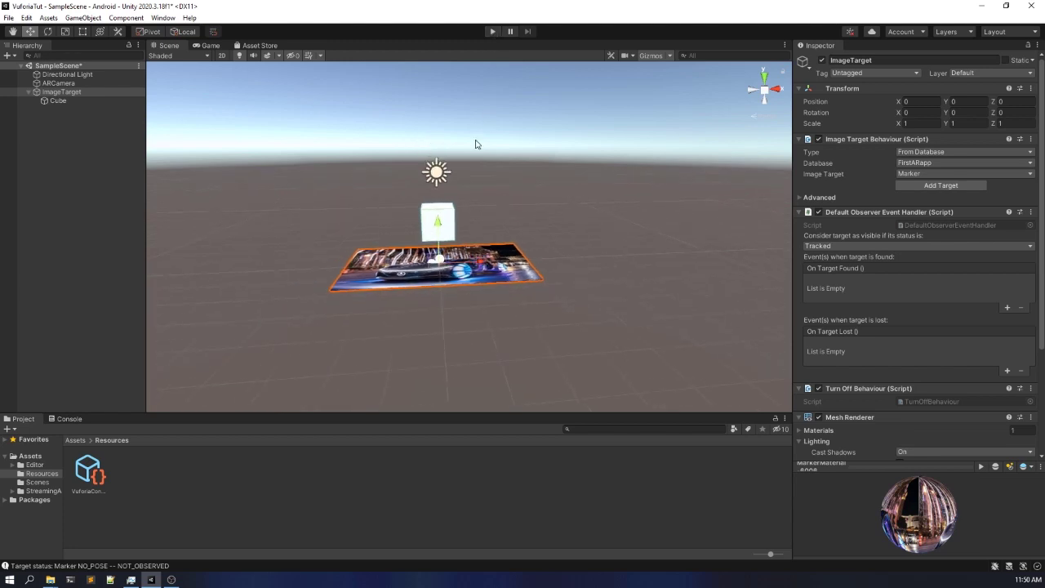
middle_drag(476, 143, 490, 192)
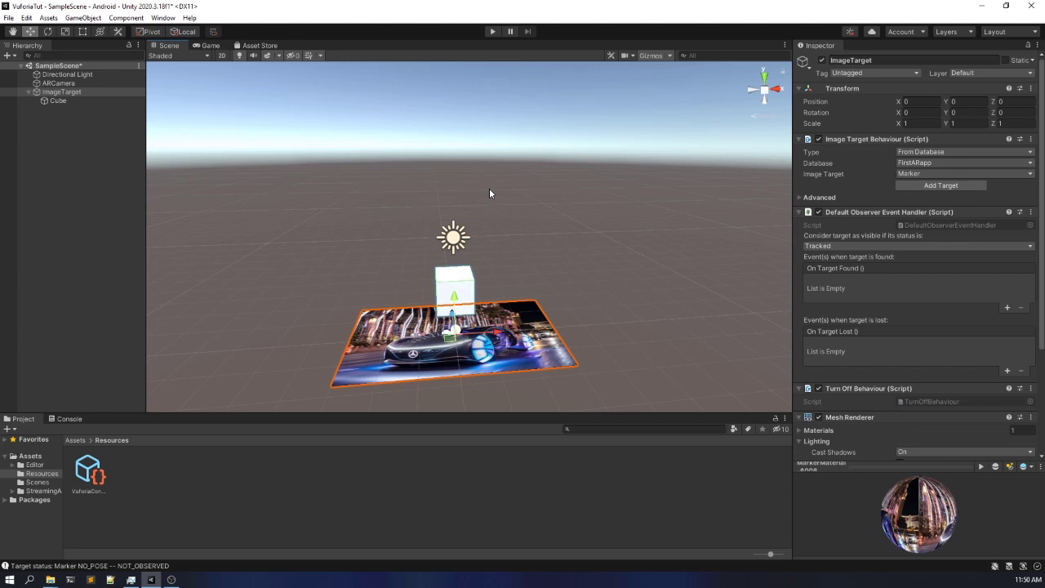
click(124, 170)
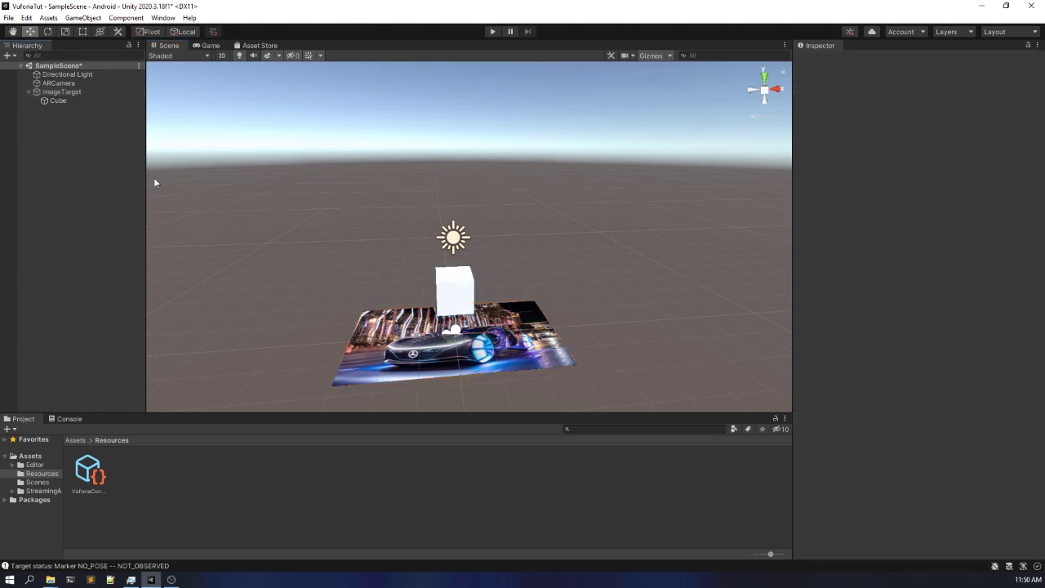
- Open the Build Settings and add SampleScene from the Scenes folder to the scenes in the Android build
click(11, 17)
click(33, 151)
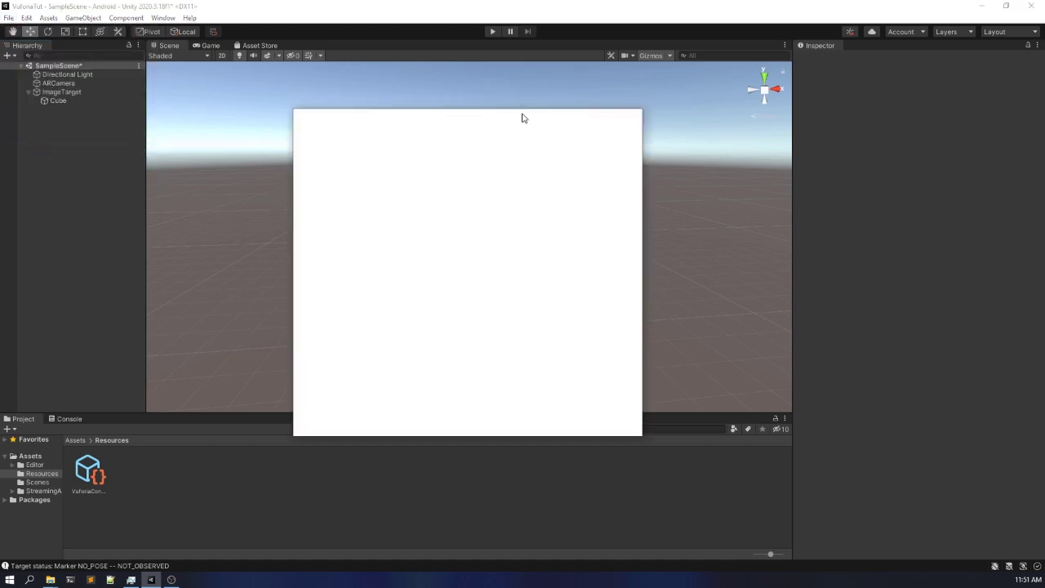
drag(514, 116, 504, 115)
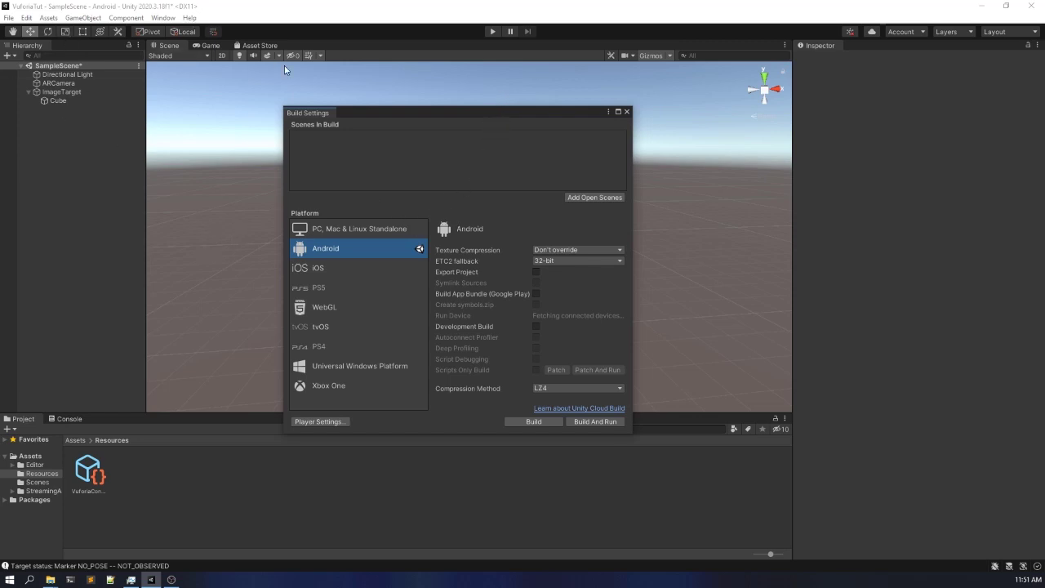
click(76, 441)
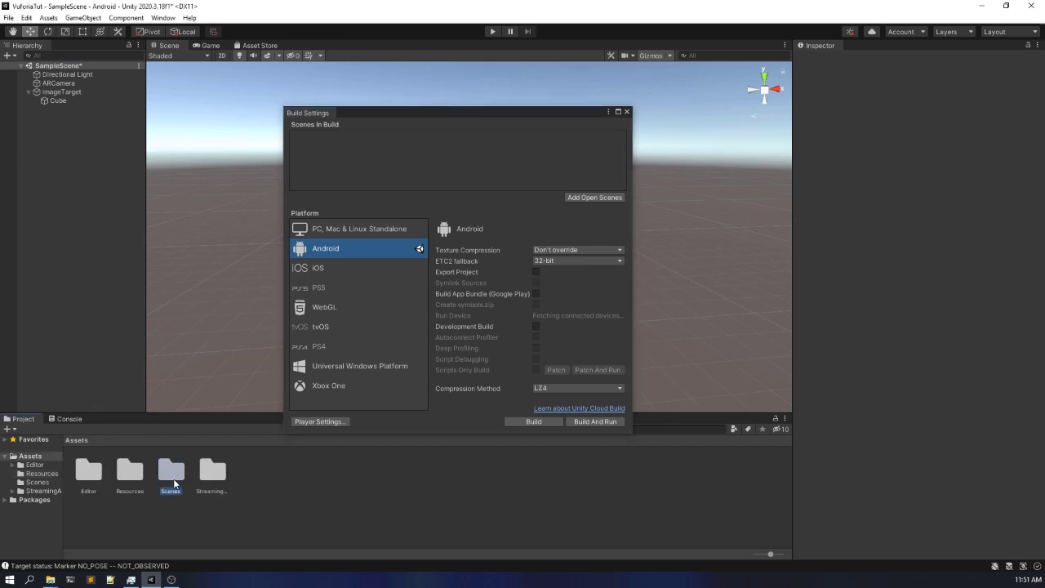
double_click(174, 483)
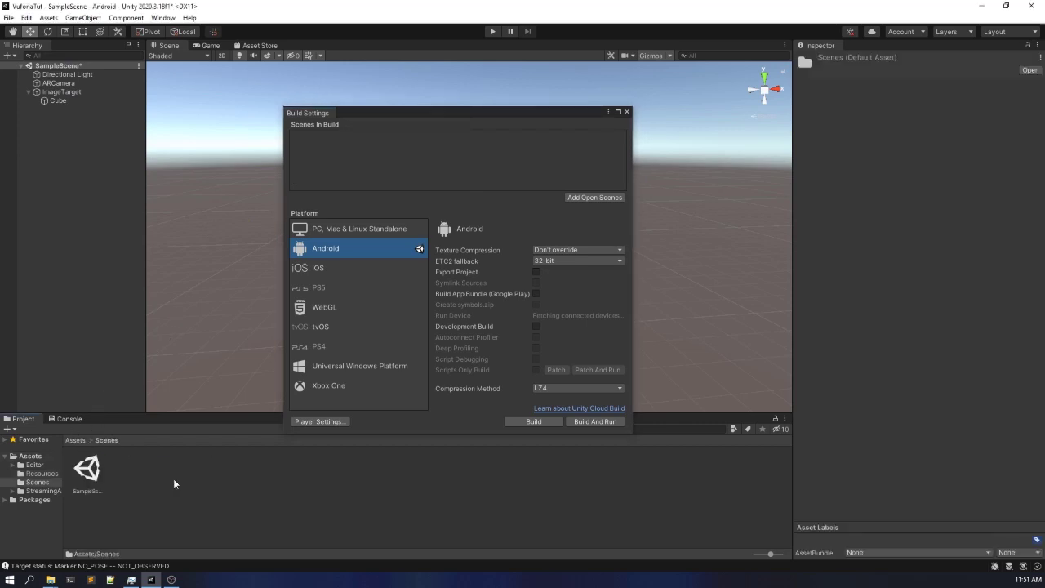
click(89, 471)
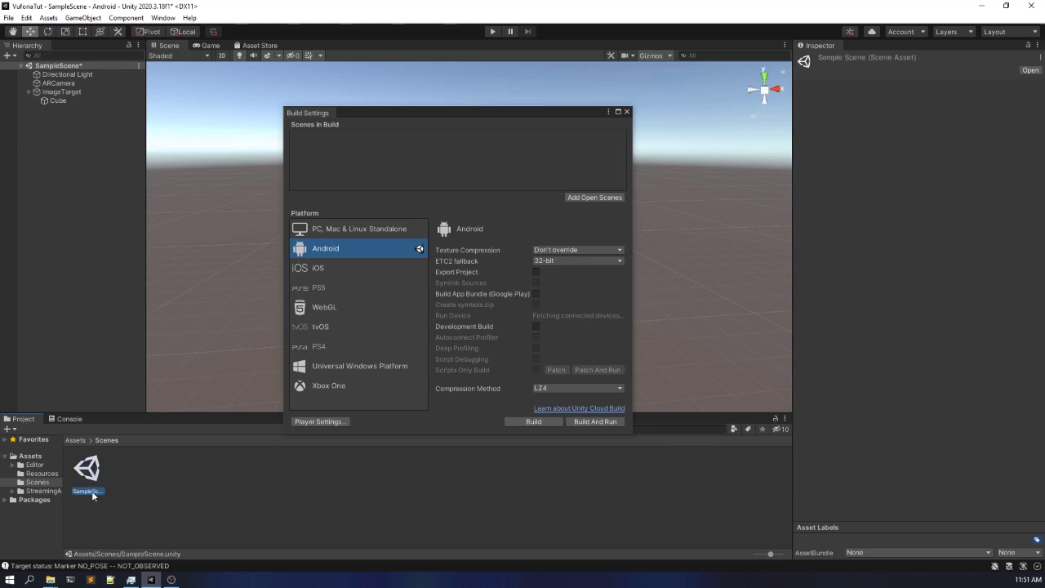
click(149, 489)
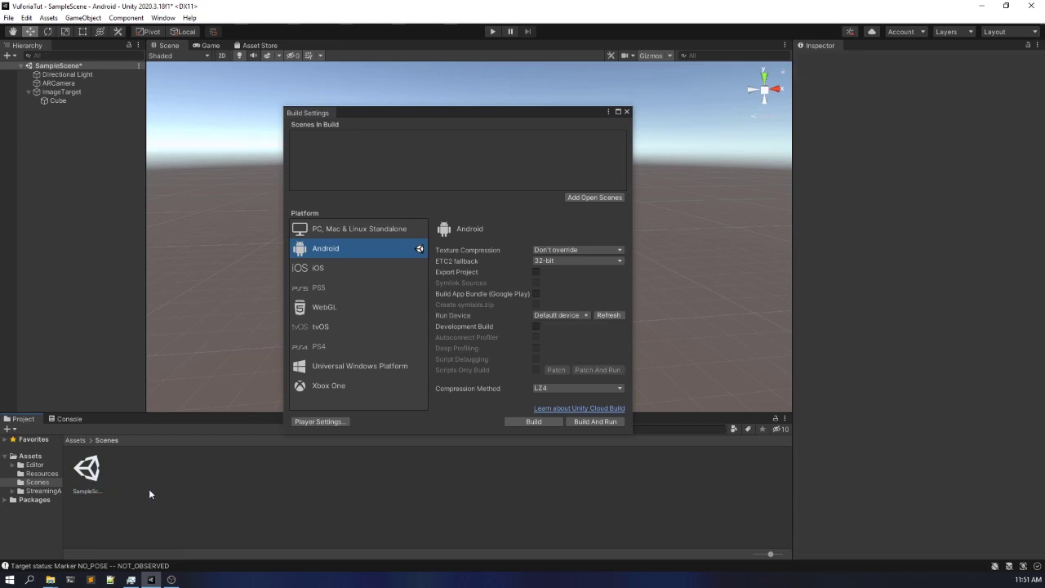
drag(354, 114, 346, 113)
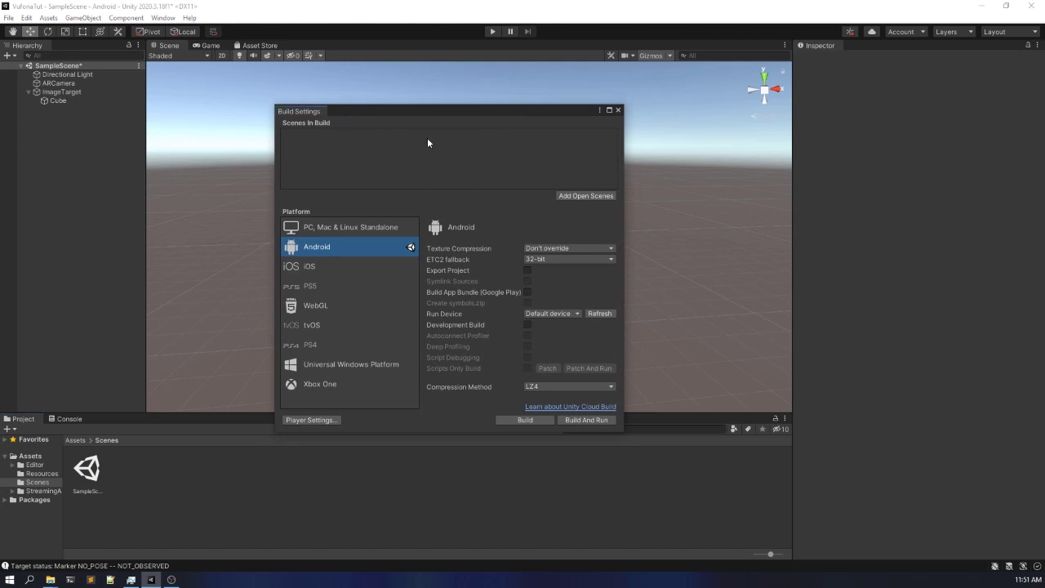
click(595, 196)
drag(87, 470, 362, 161)
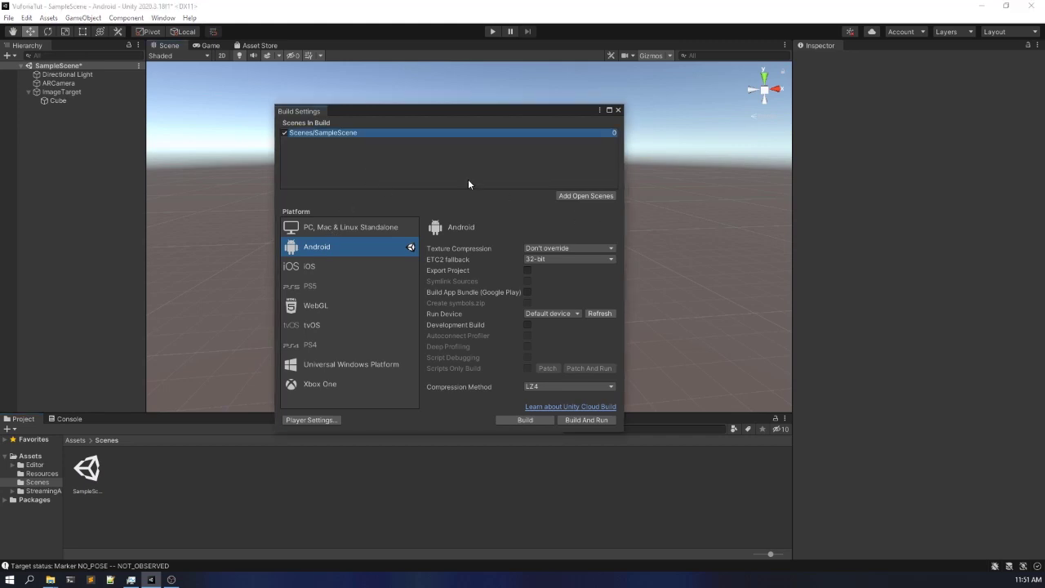
- Start an Android build and name the APK file test in the VuforiaTut folder
drag(420, 115, 424, 88)
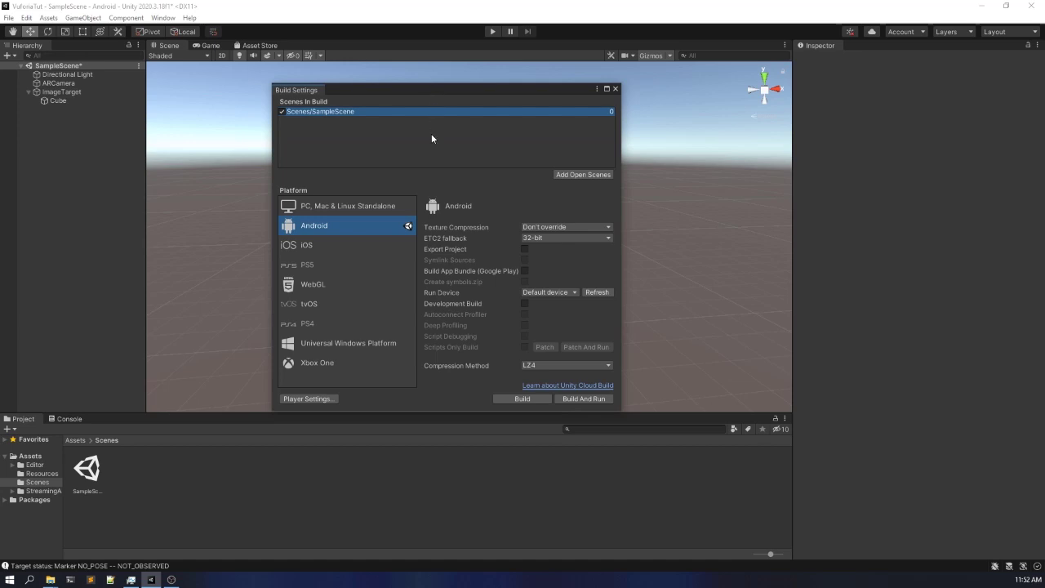
click(529, 398)
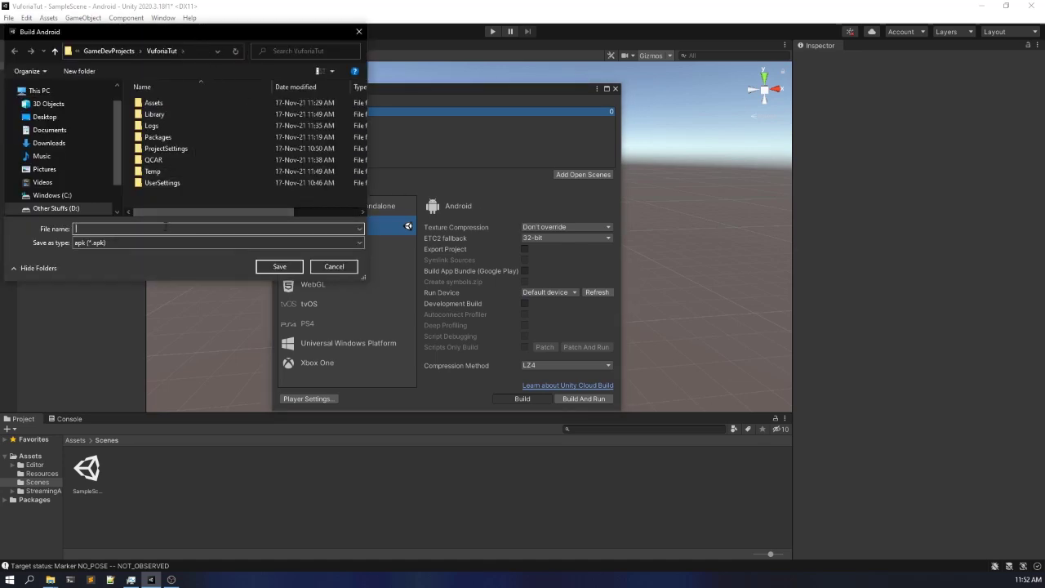
text(test)
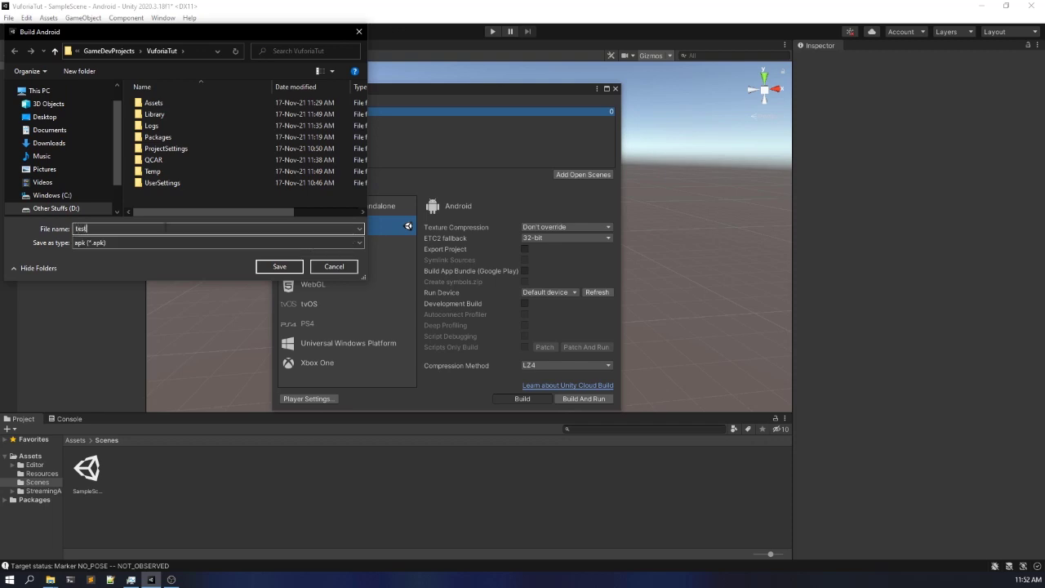